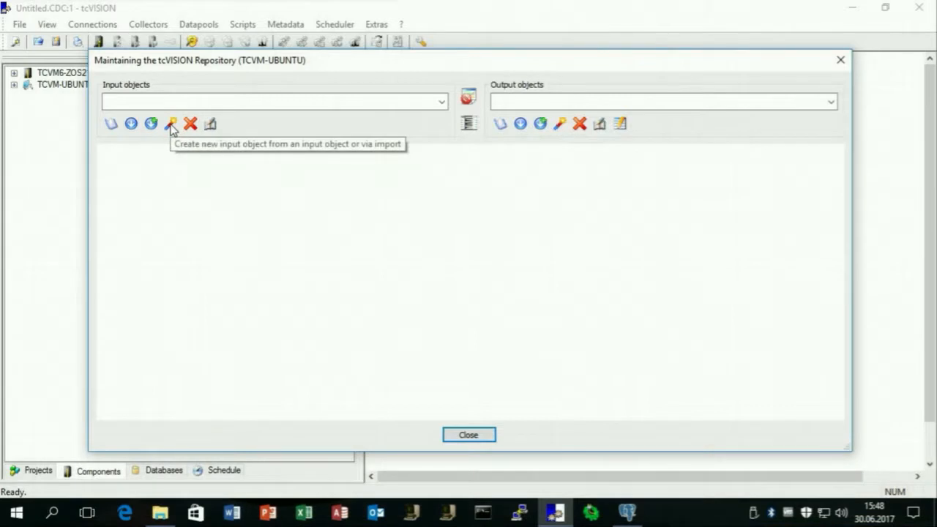
Import the PAYROLL table structure from DATACOM Host DB on TCVM6-ZOS21 using URT TVSDCDUR.
click(171, 126)
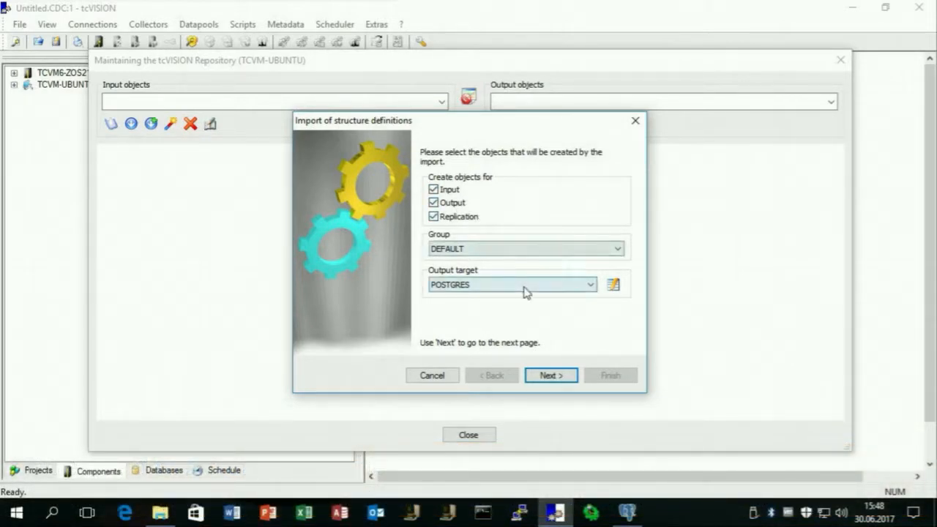
click(555, 376)
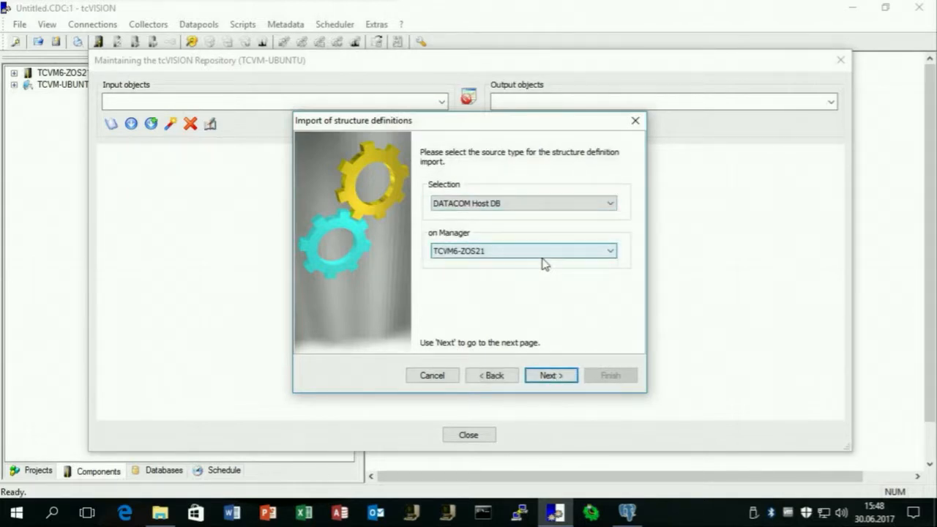
click(552, 376)
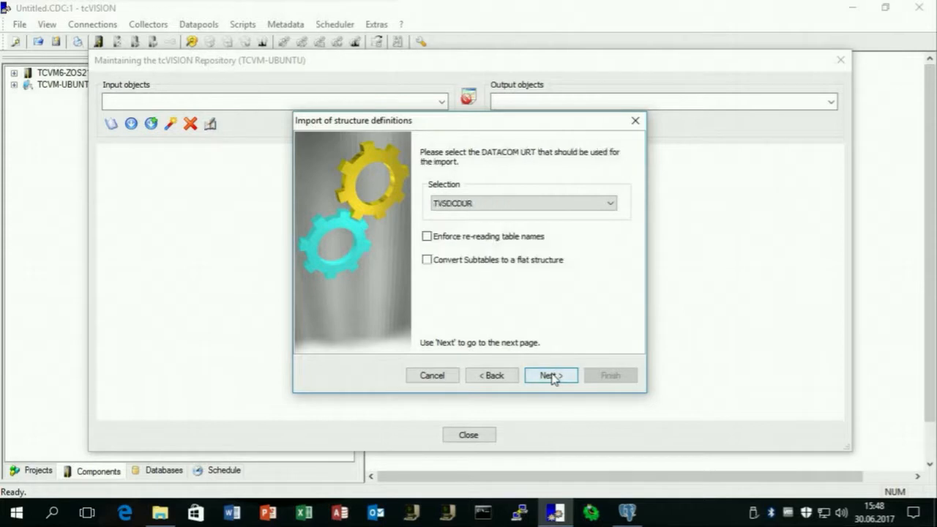
click(552, 377)
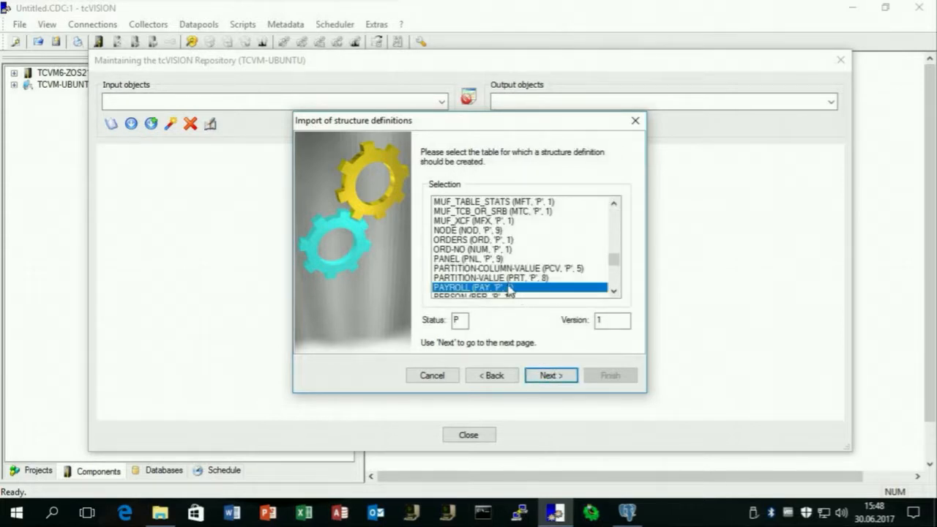
click(549, 377)
click(549, 377)
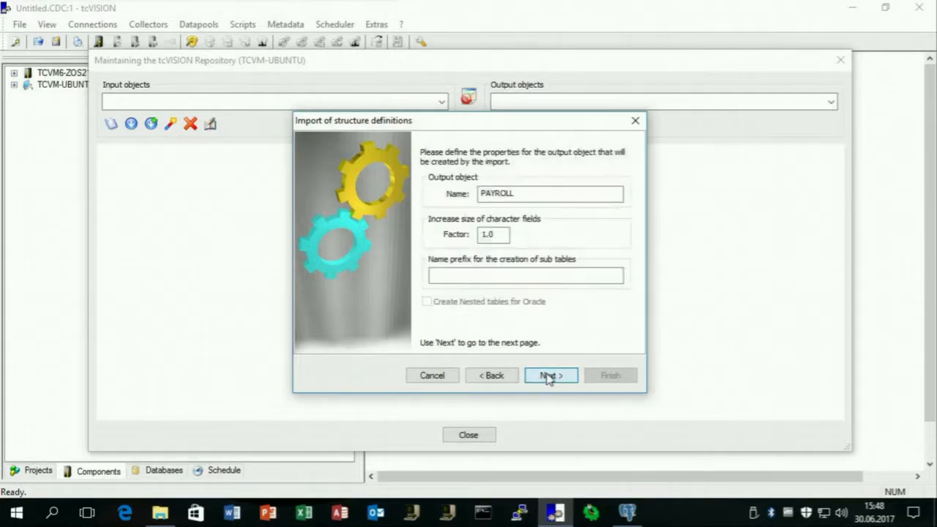
Prefix the output object name with 'demo.' and complete the structure import.
click(482, 194)
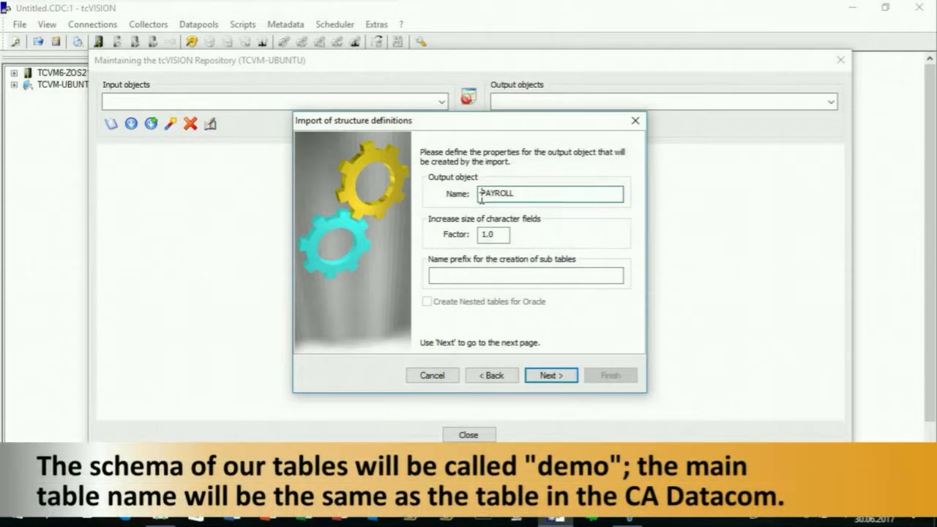
text(demo.)
click(550, 376)
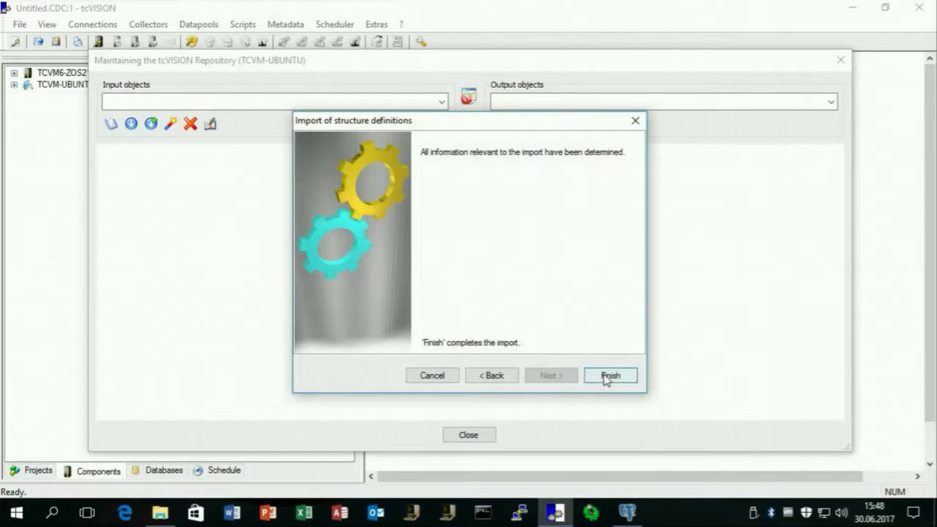
click(607, 377)
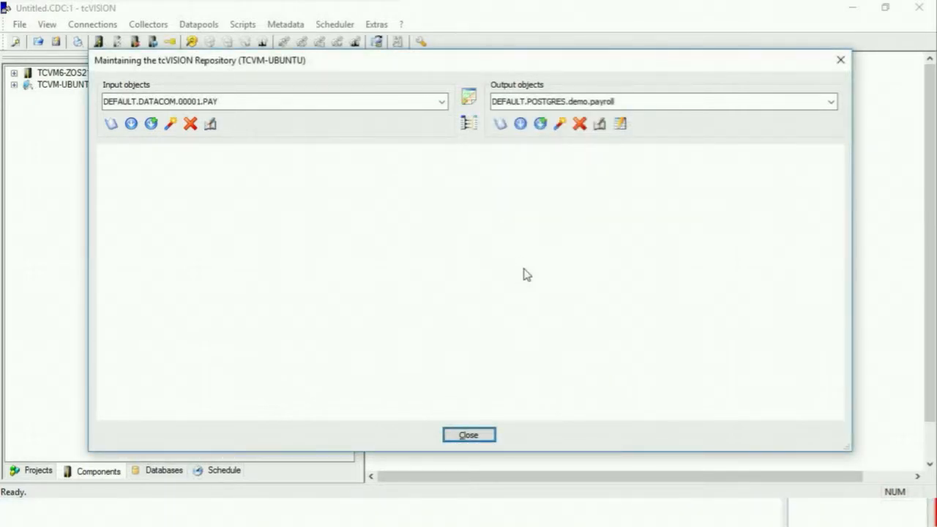
Create the PostgreSQL demo.payroll table with its primary key on number from the seven mapped fields.
click(151, 124)
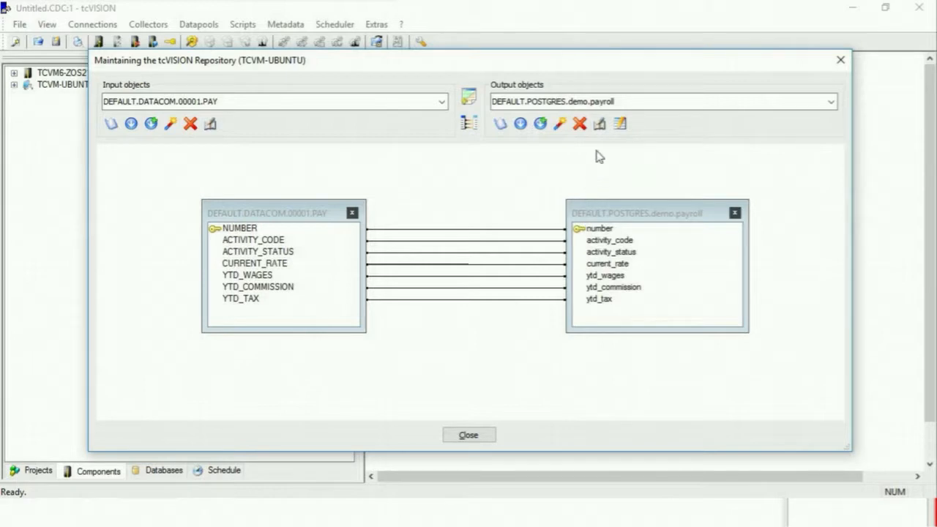
click(600, 123)
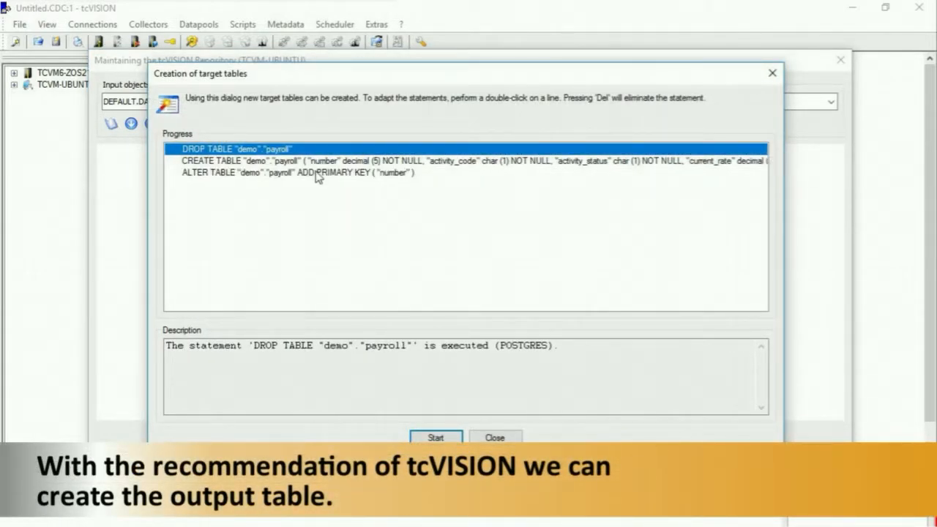
click(432, 438)
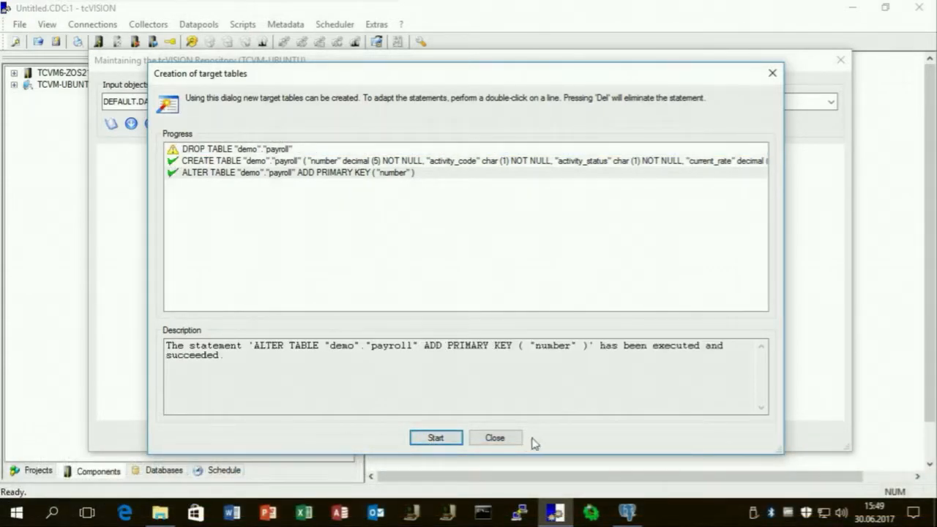
click(509, 439)
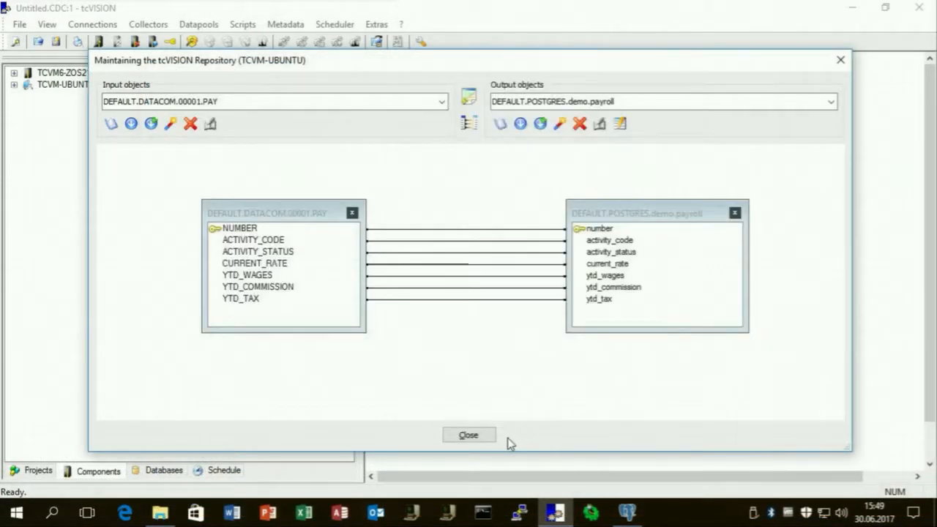
click(468, 436)
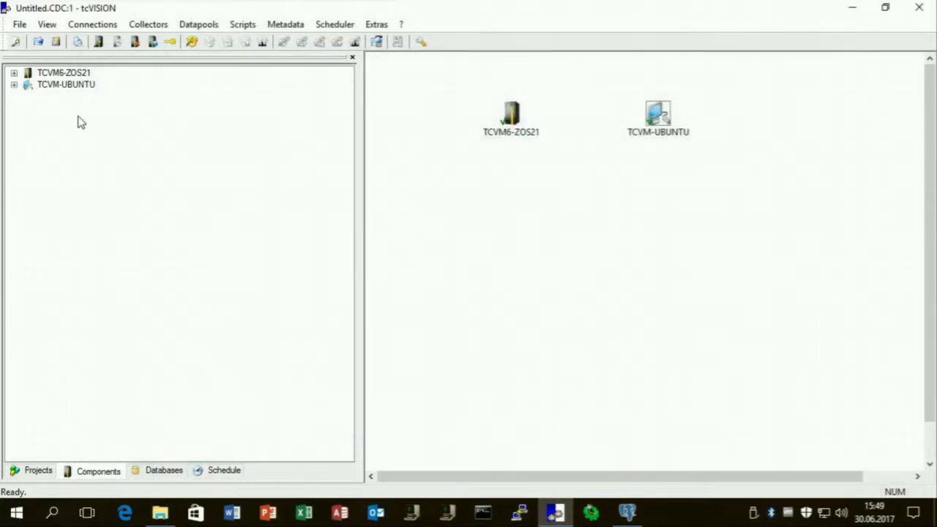
Expand TCVM-UBUNTU's data directories to show the backup files in demo.
click(13, 85)
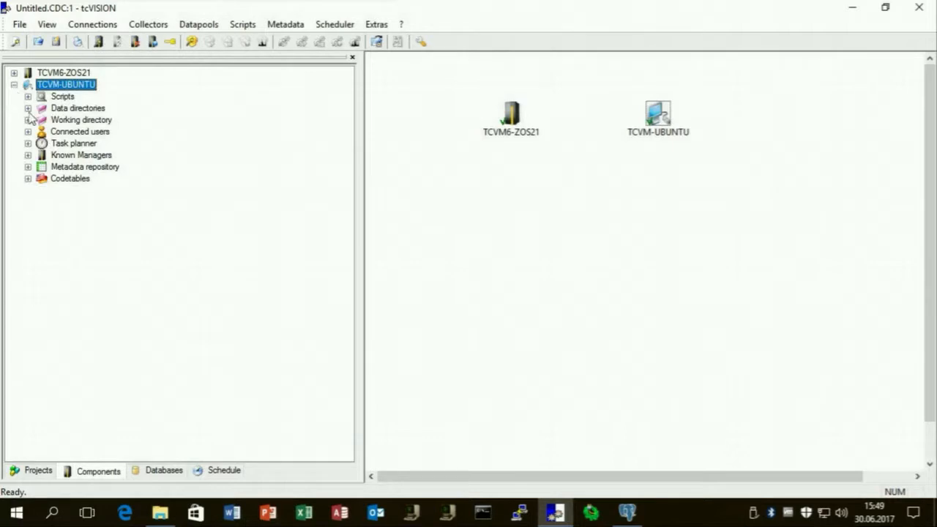
click(28, 108)
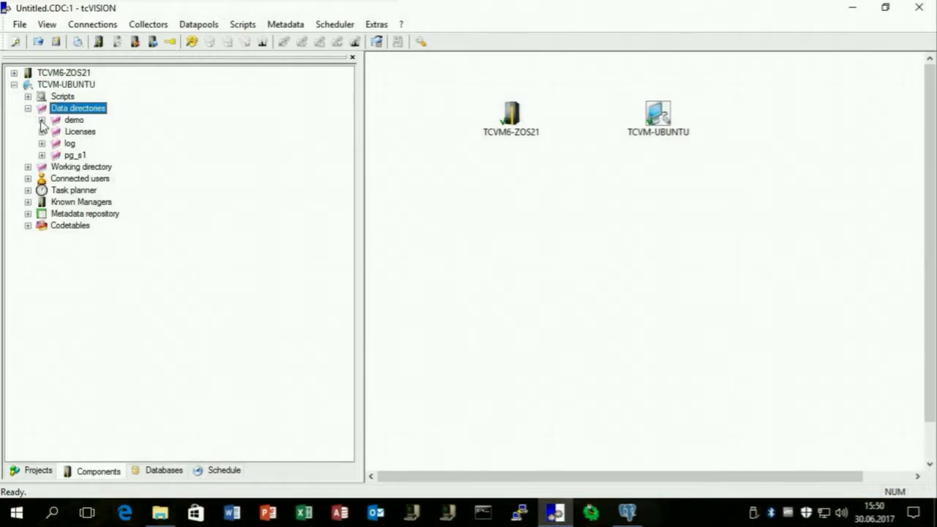
click(42, 120)
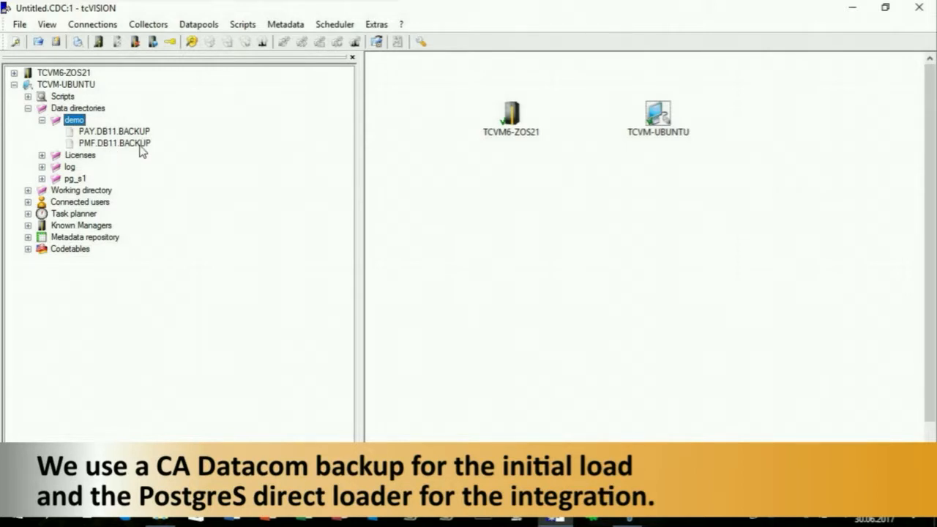
Create a new data script named DATACOMBACKUP2LOADER under Scripts > Sourcefiles.
click(29, 97)
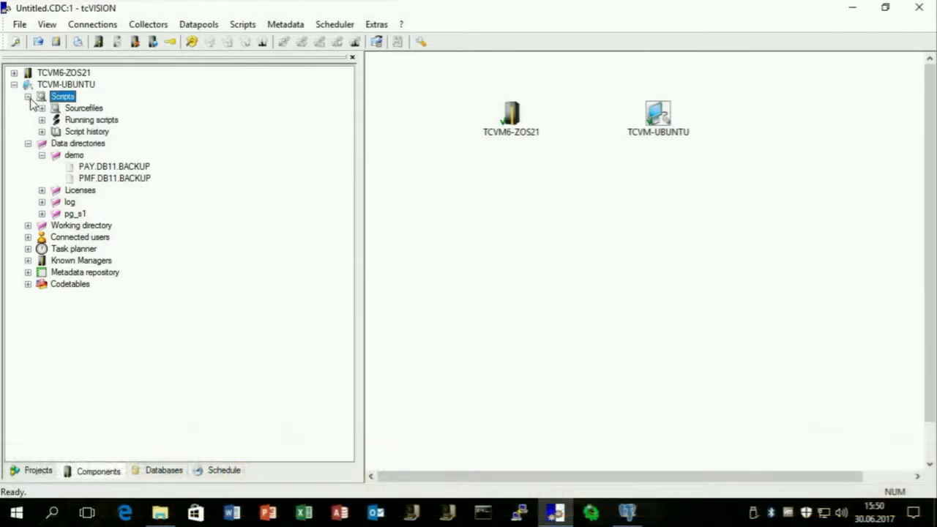
right_click(98, 109)
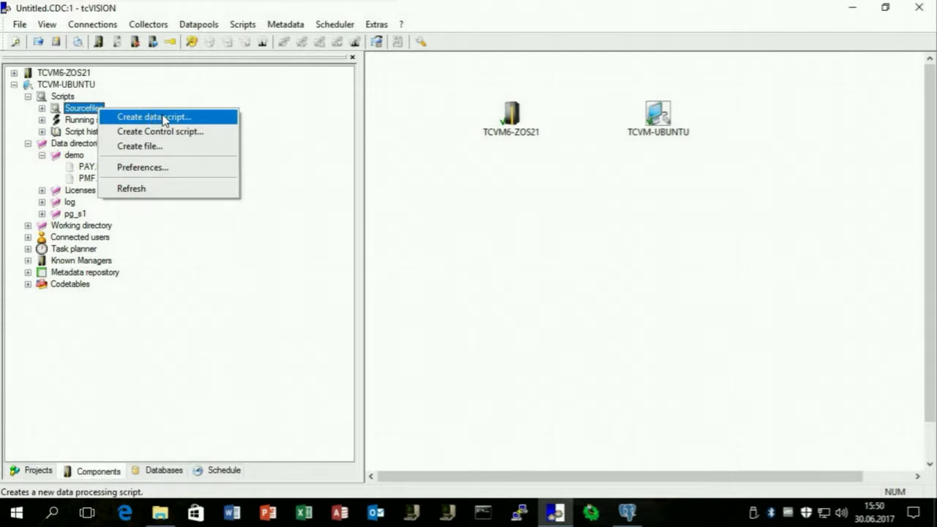
click(164, 118)
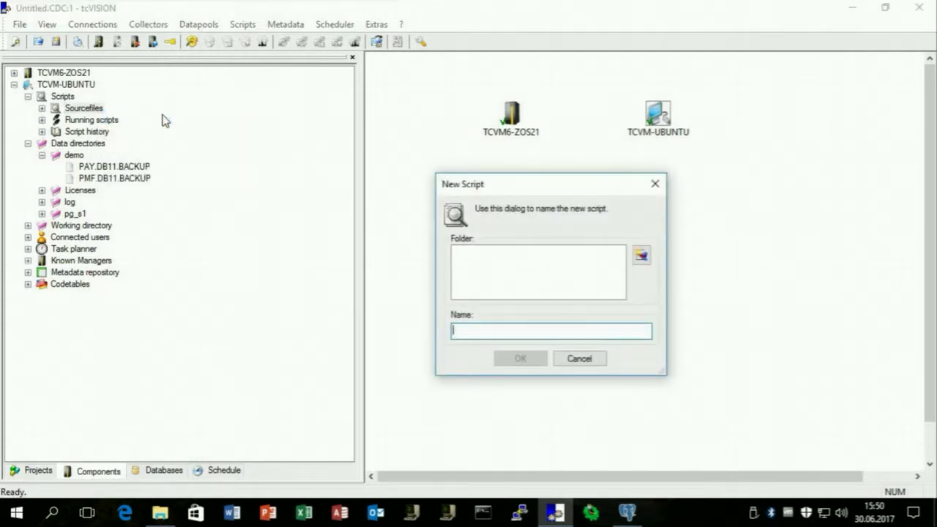
text(DATACOMBACKUP2LOADER)
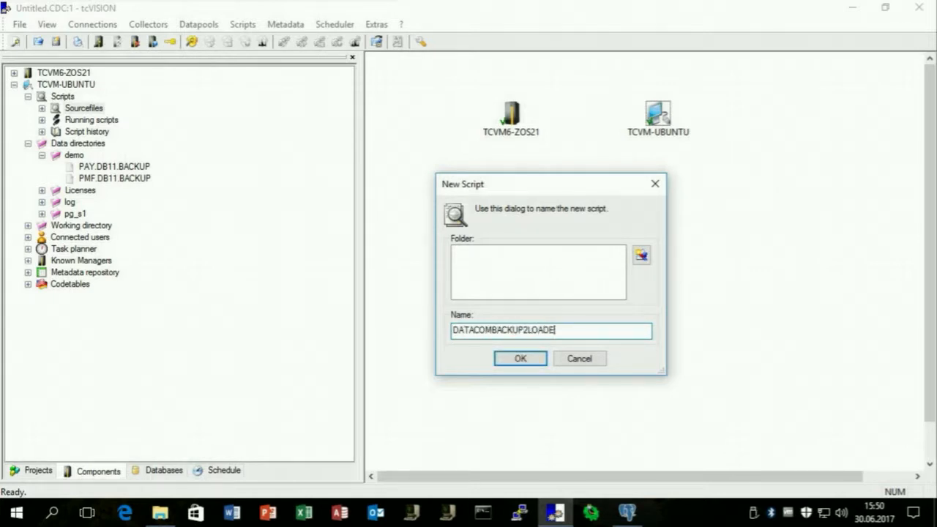
click(518, 358)
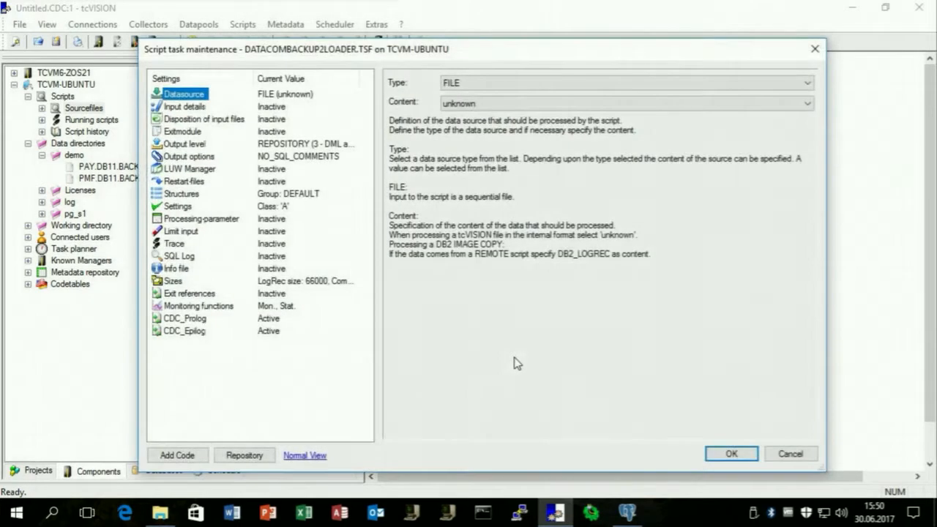
Set the script's data source to BULK_TRANSFER with input type DCD_UNLOAD.
click(548, 84)
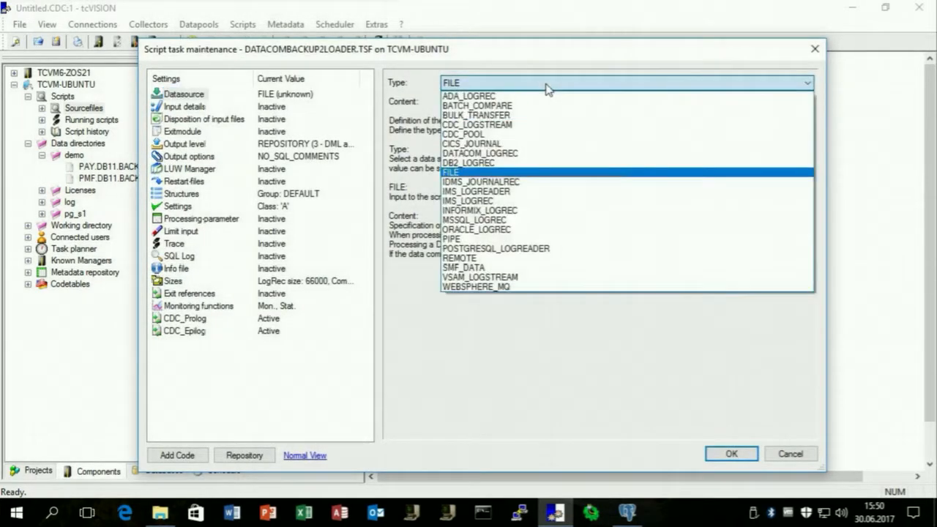
click(492, 115)
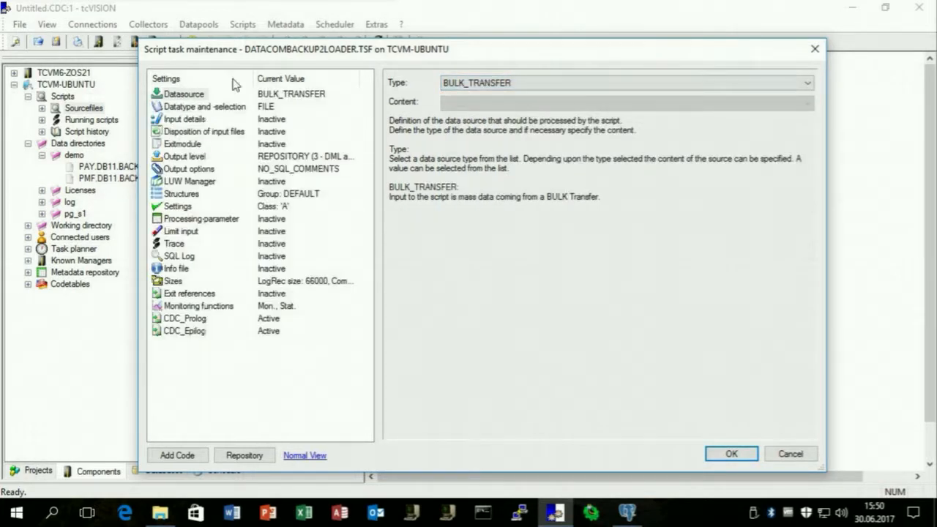
click(209, 108)
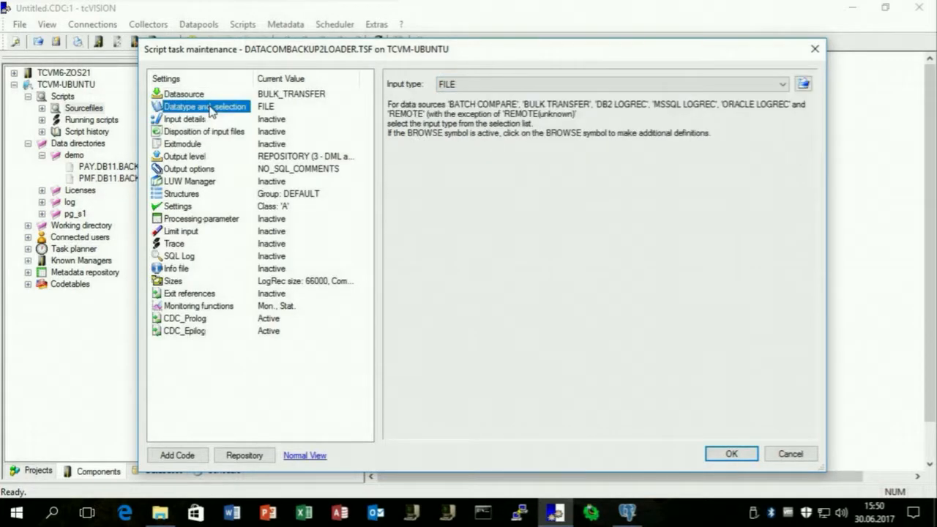
click(469, 86)
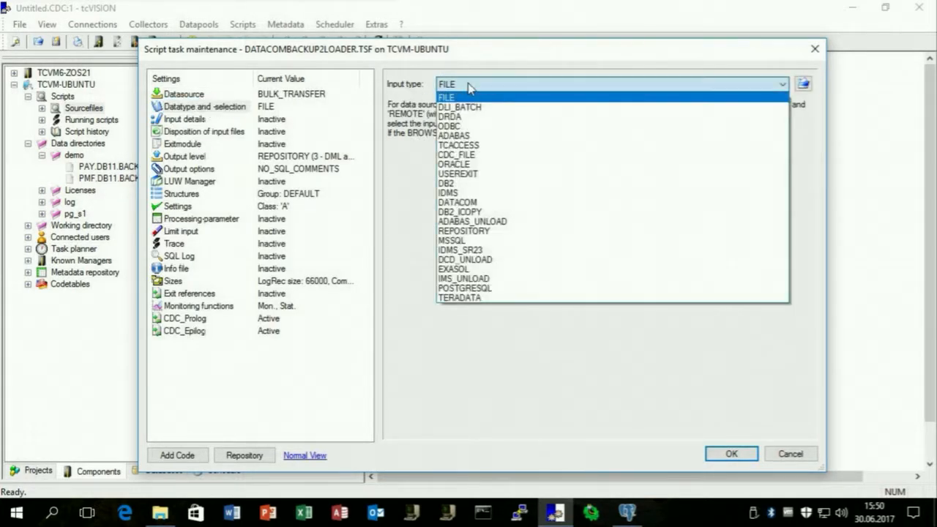
click(471, 261)
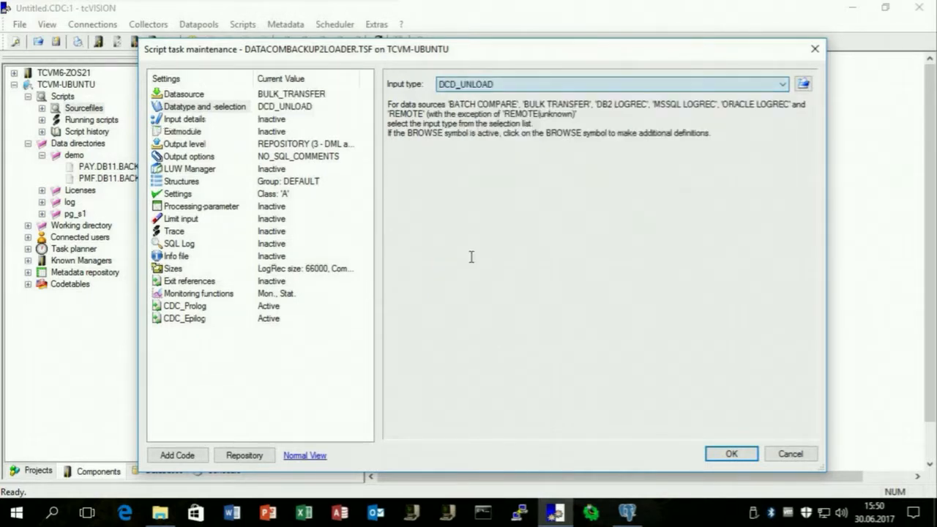
Set the input file to demo/PAY.DB11.BACKUP on the server.
click(199, 121)
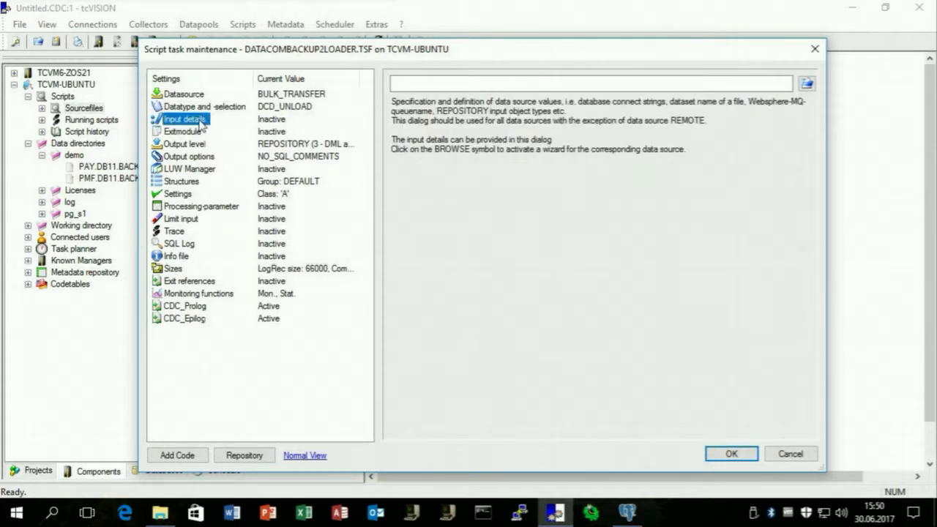
click(806, 84)
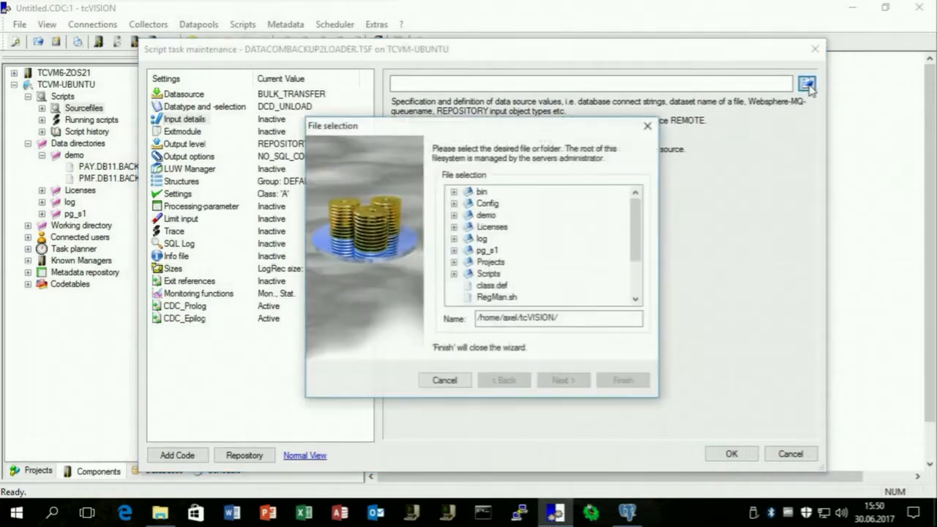
click(455, 215)
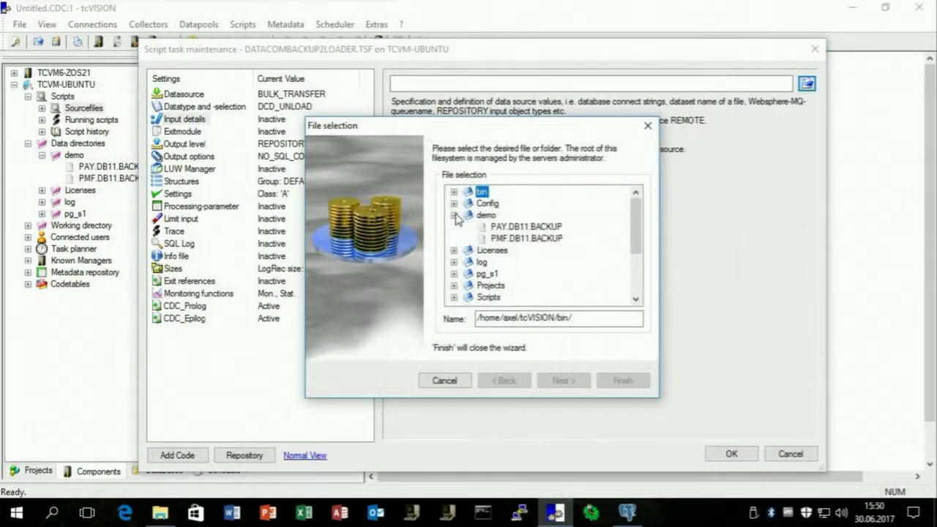
click(514, 227)
click(618, 380)
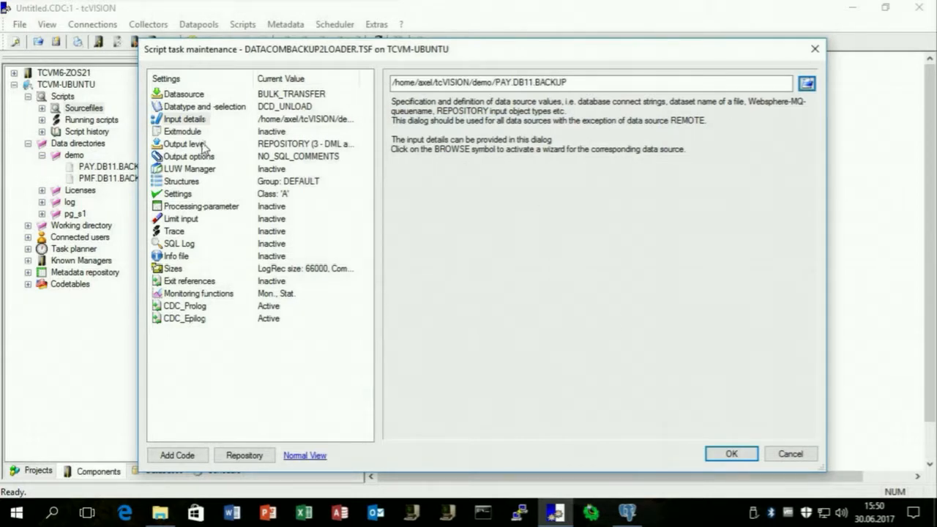
Set the processing type to POSTGRESQL with fixed-length SQL Loader output.
click(205, 145)
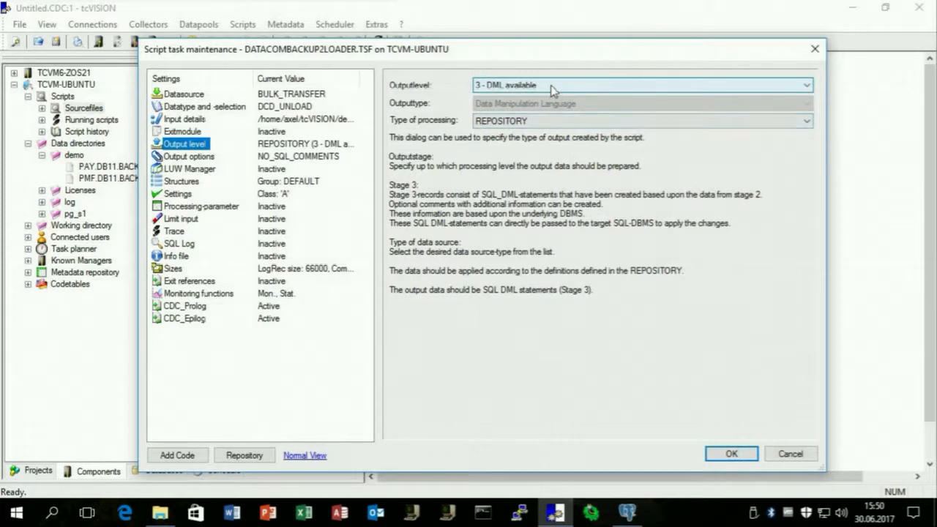
click(523, 121)
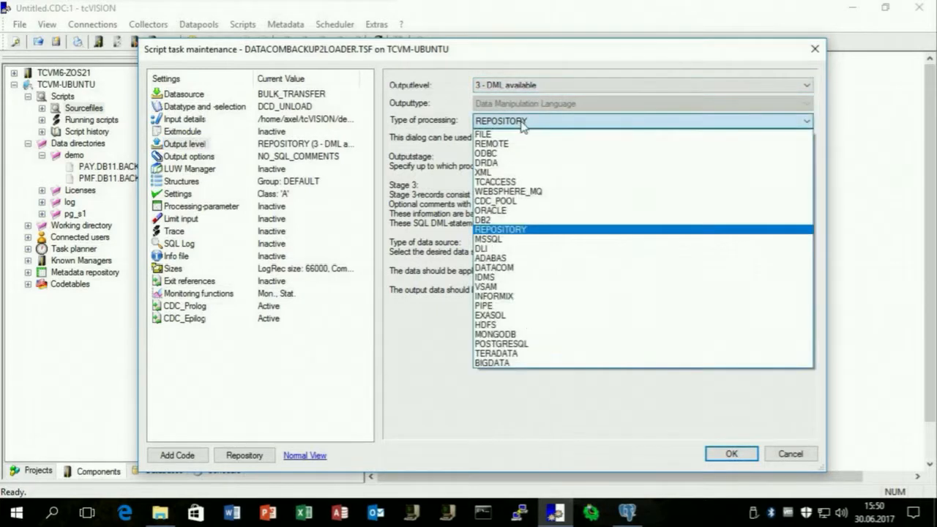
click(523, 345)
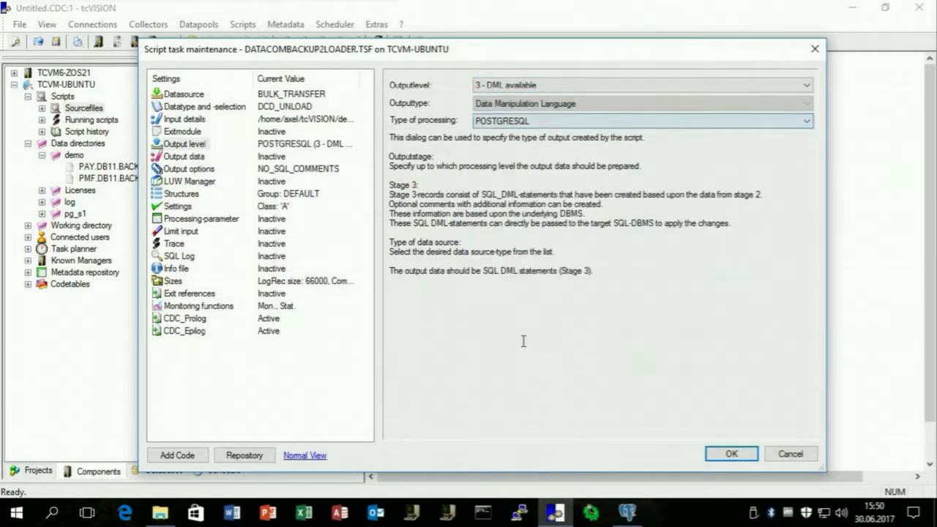
click(541, 103)
click(533, 145)
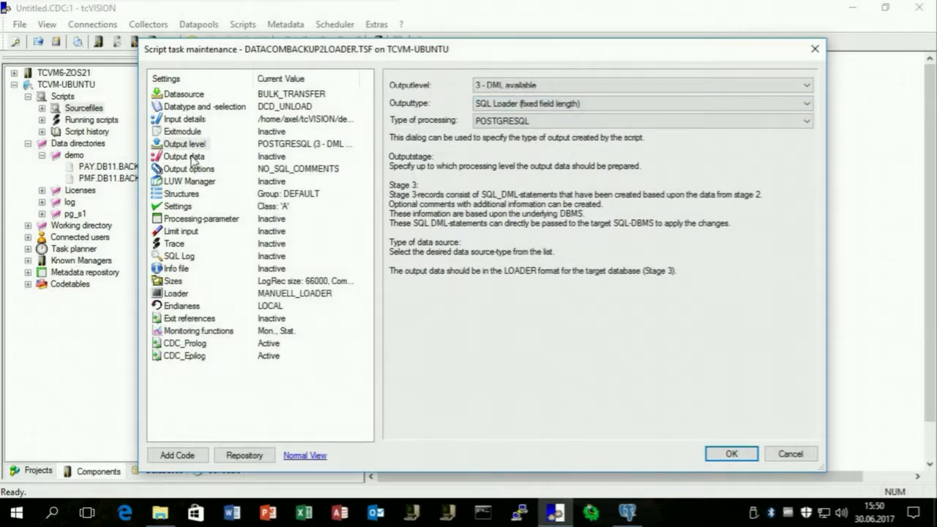
Define the output target as the PostgreSQL database datacom, detecting the server version.
click(194, 158)
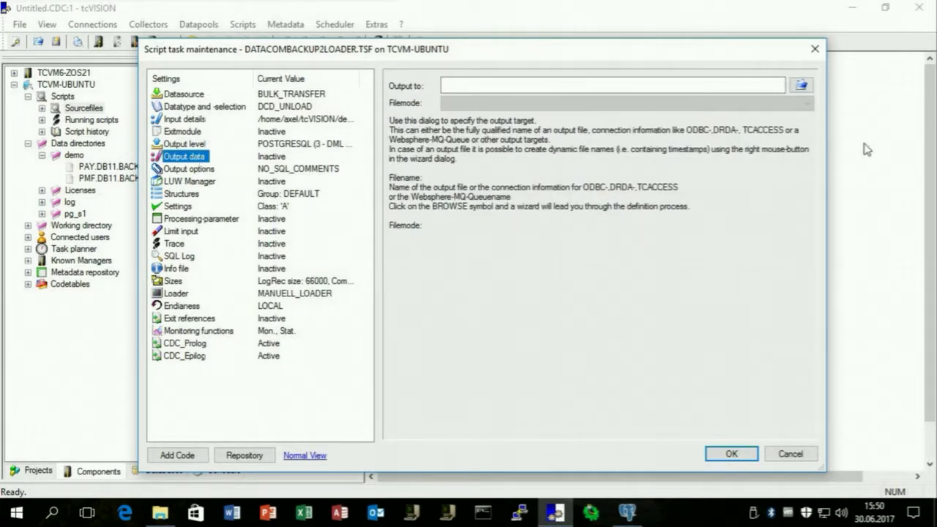
click(801, 86)
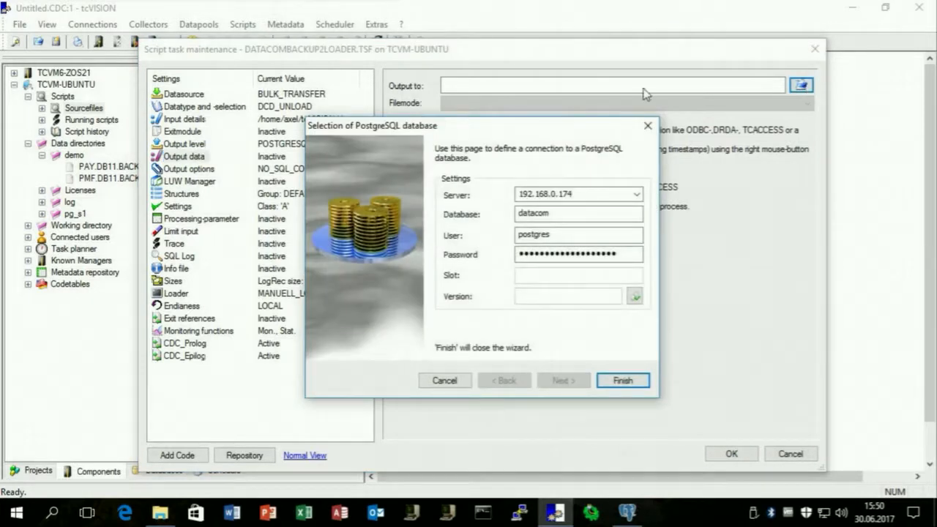
click(634, 297)
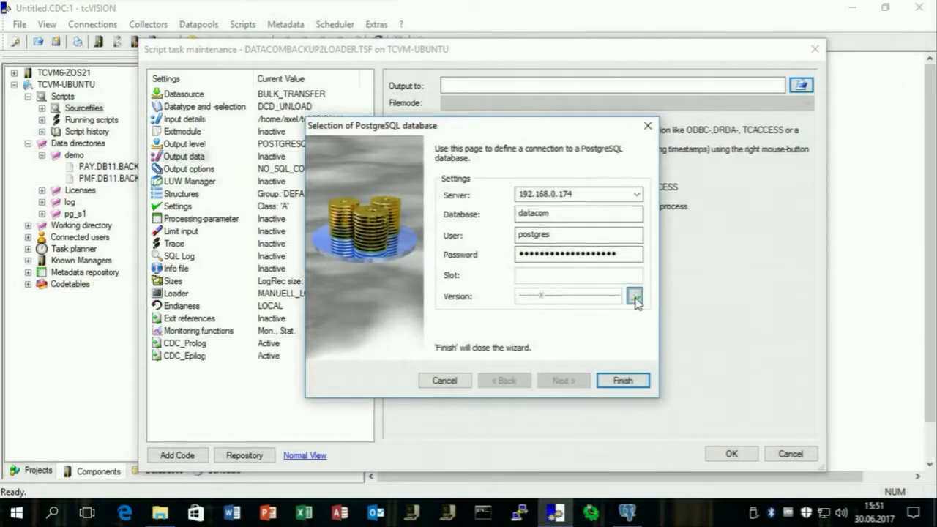
click(622, 380)
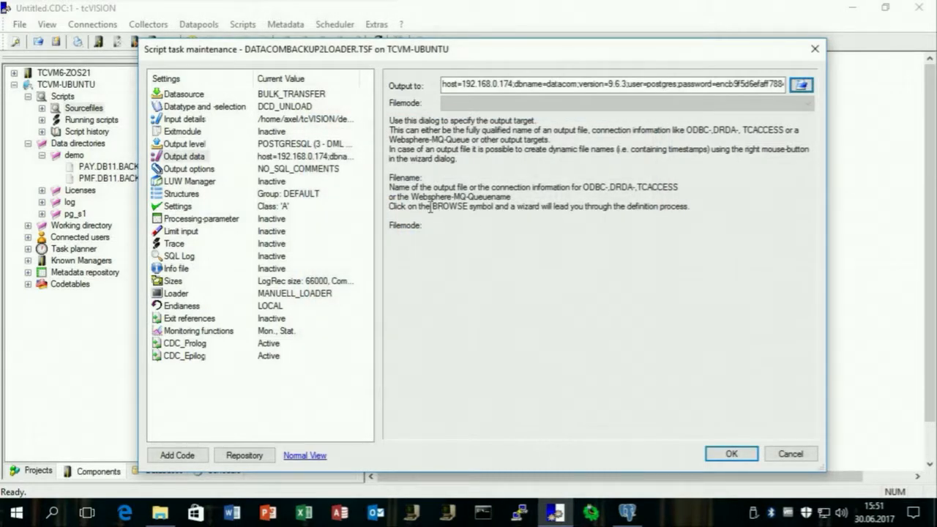
Set output CCSID 1208 UTF-8 and loader target Repository, then save the settings.
click(204, 171)
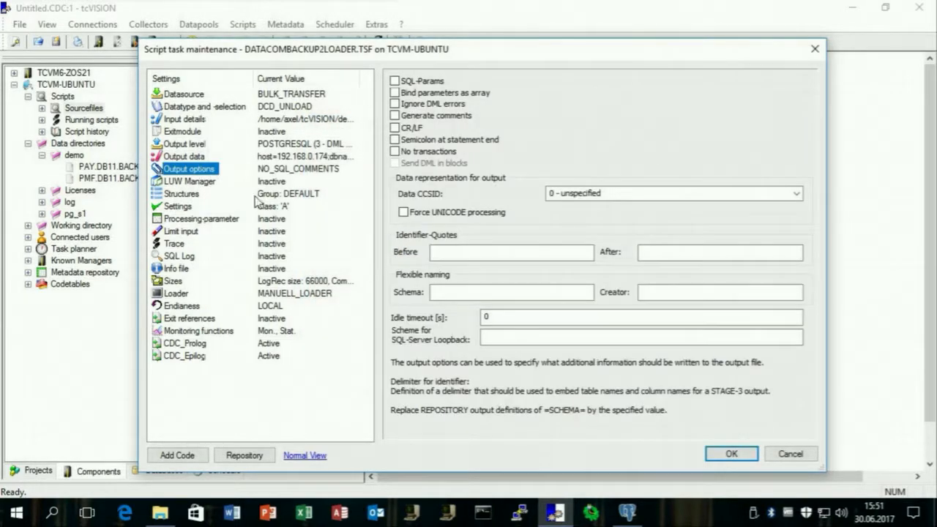
click(797, 194)
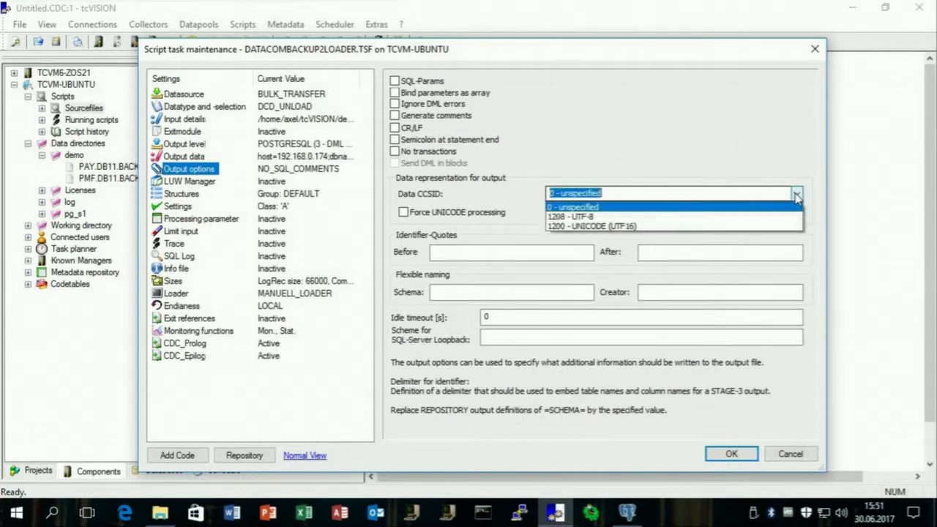
click(731, 216)
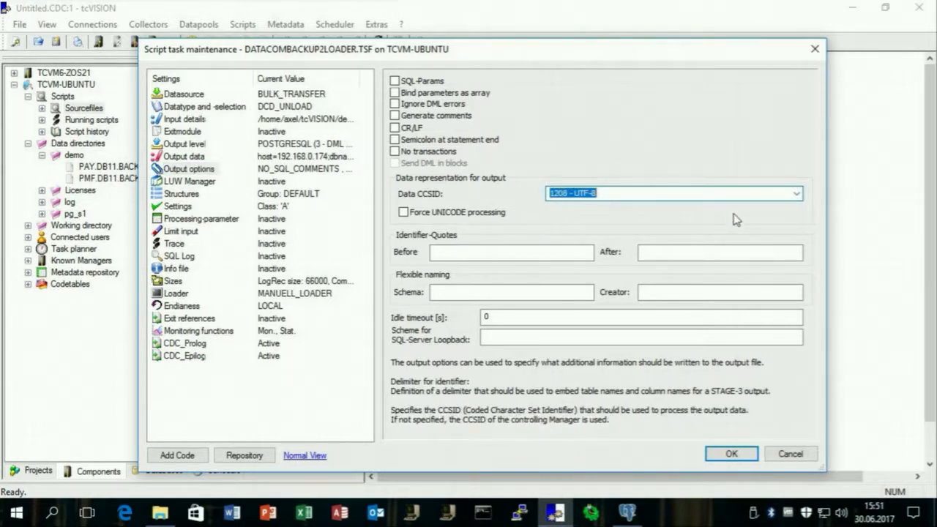
click(178, 294)
click(498, 95)
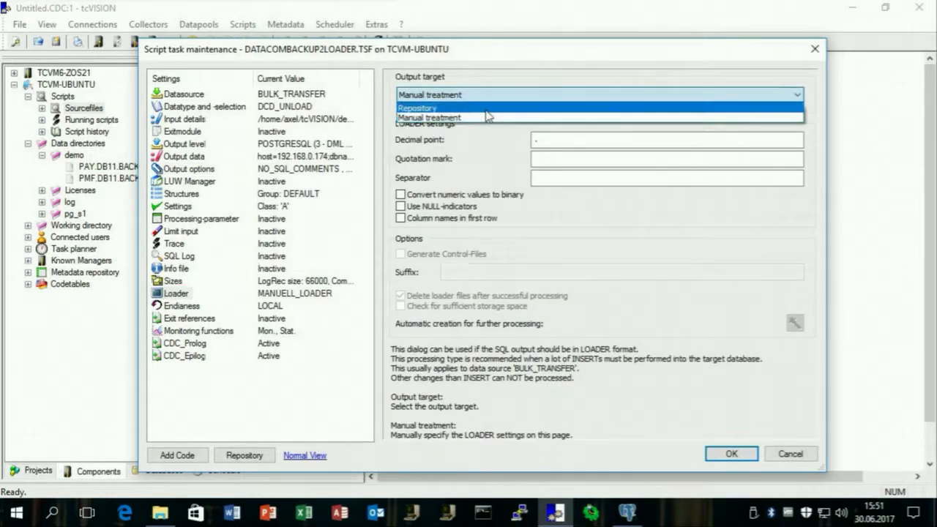
click(486, 114)
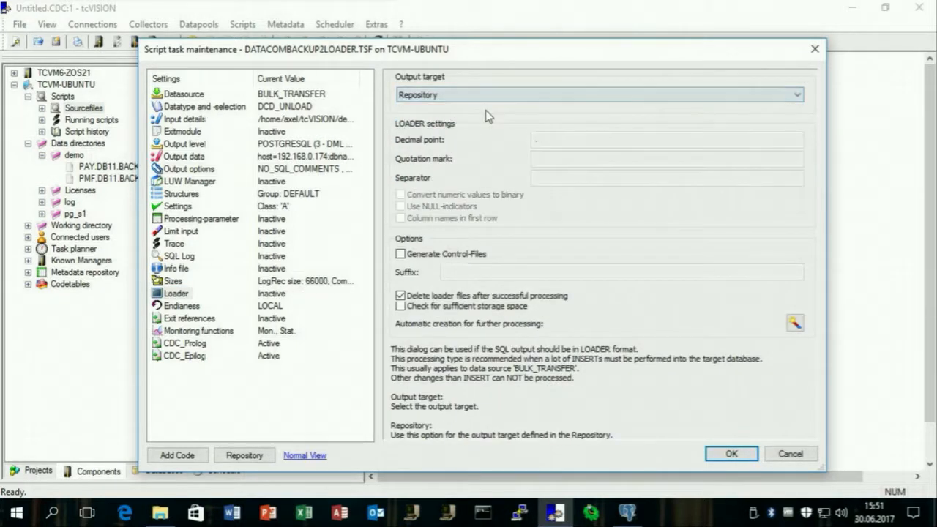
click(732, 454)
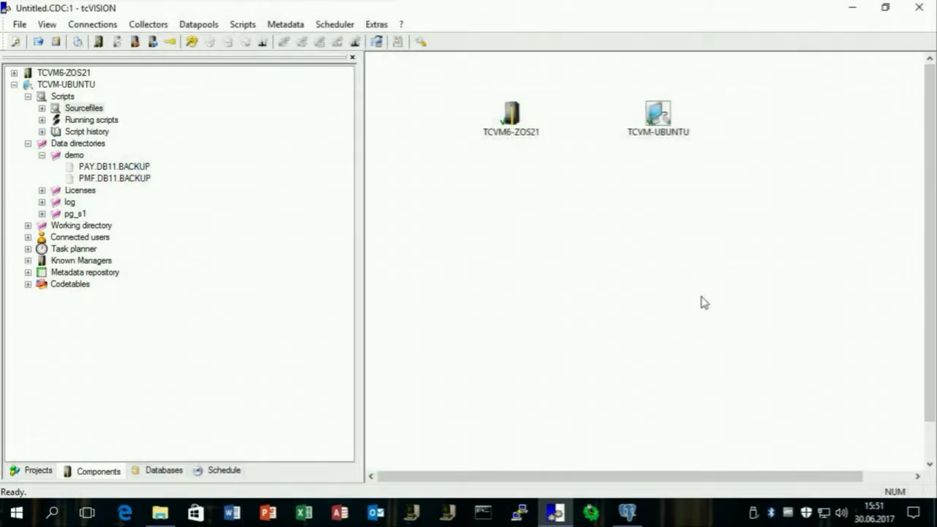
Run the DATACOMBACKUP2LOADER.TSF script.
click(42, 109)
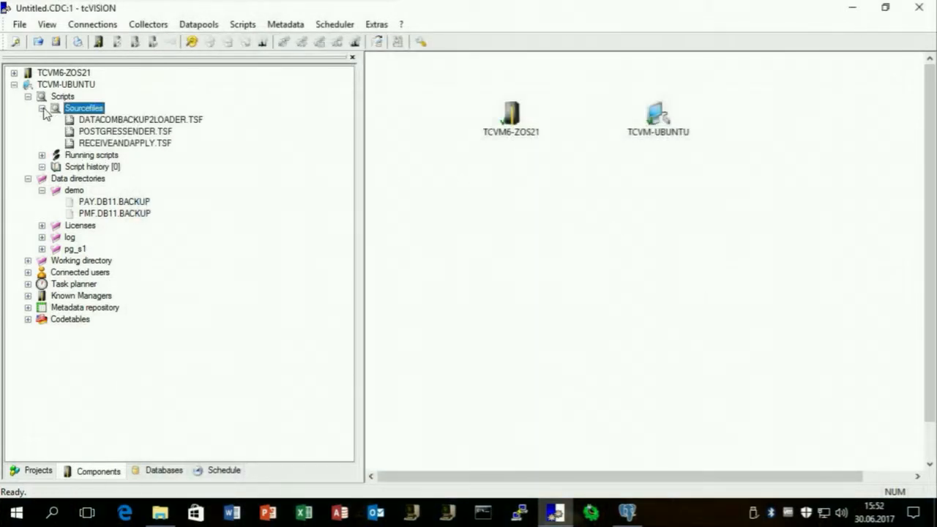
right_click(94, 120)
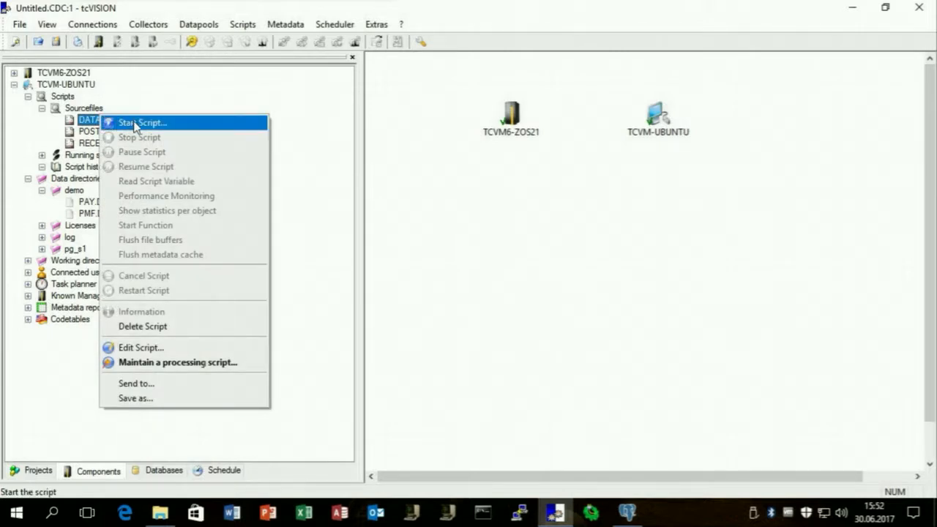
click(134, 123)
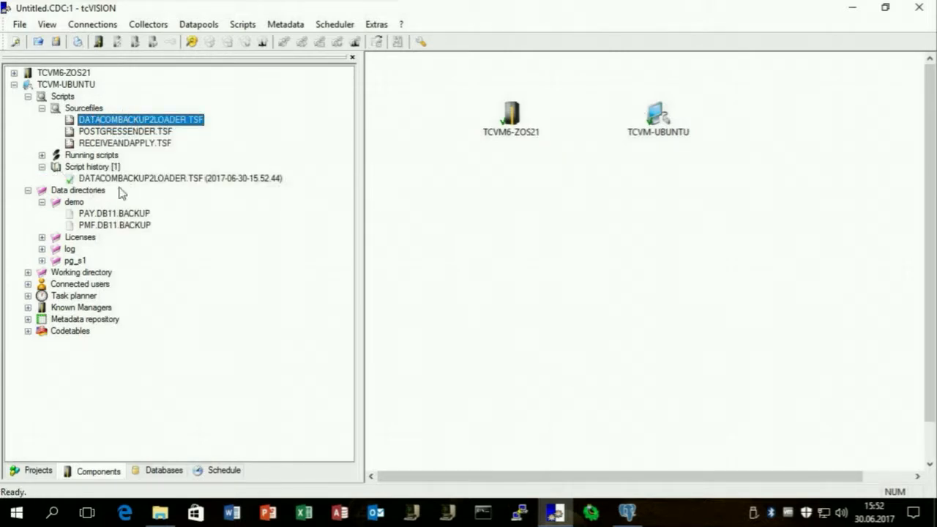
Check the run details showing 200 records in and out, then bring up pgAdmin 4.
click(145, 184)
right_click(145, 184)
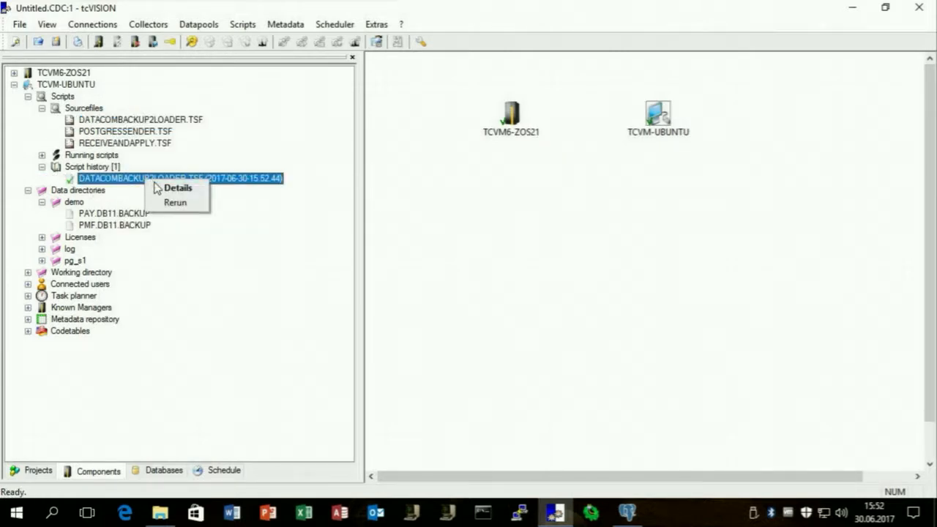
click(162, 189)
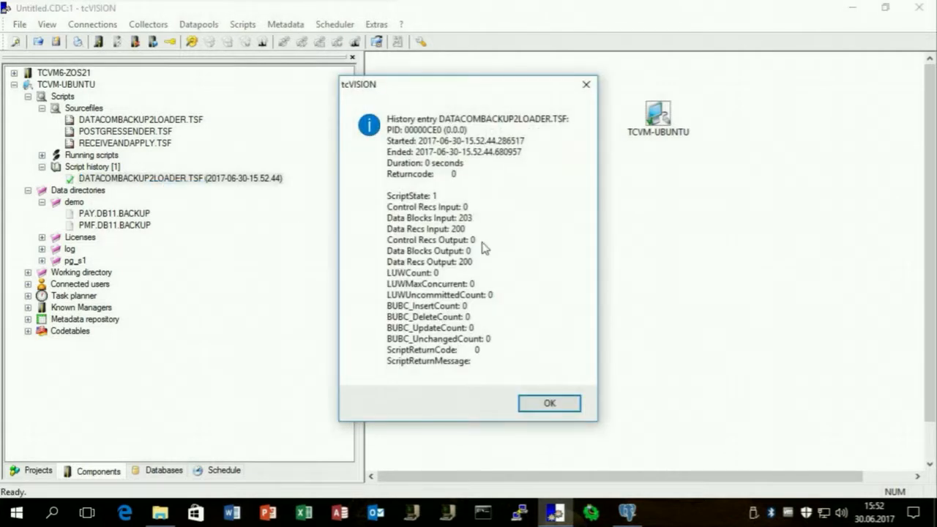
click(551, 405)
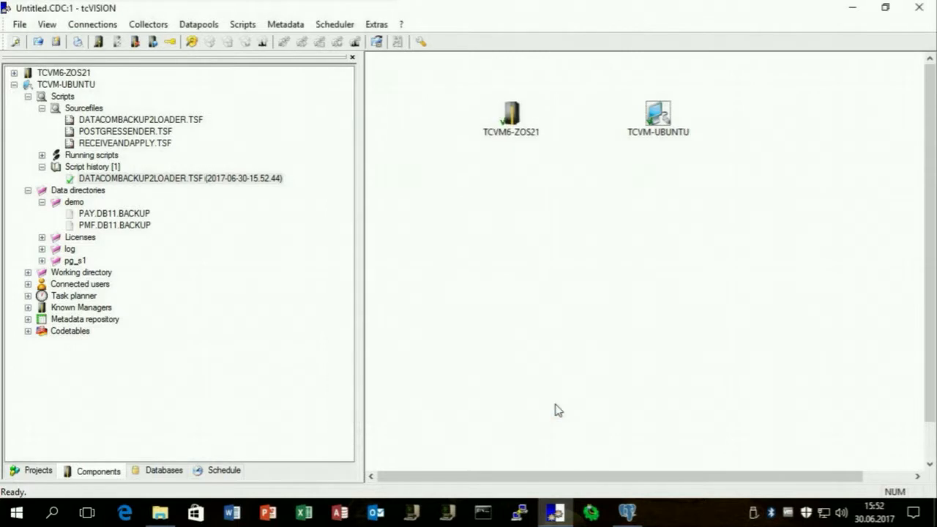
click(628, 513)
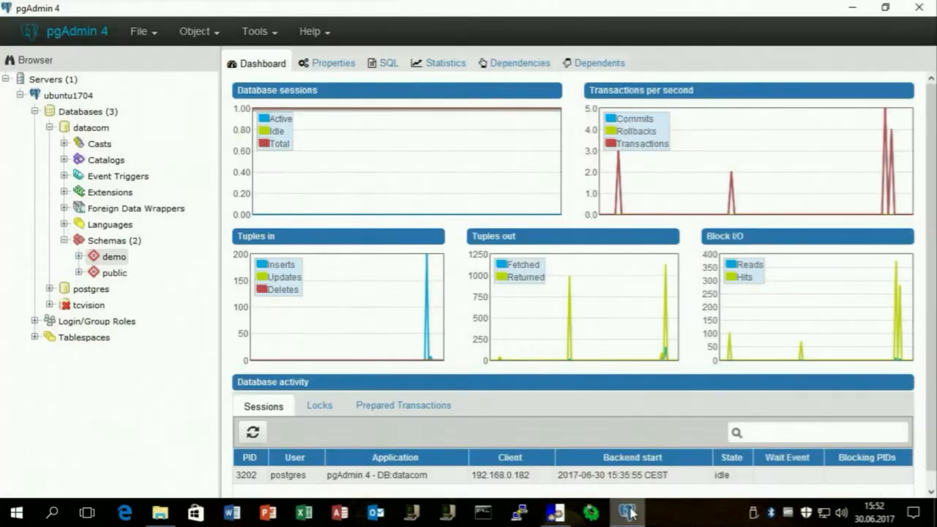
Refresh the demo schema's tables so the payroll table appears.
click(78, 256)
scroll(79, 262, down, 1)
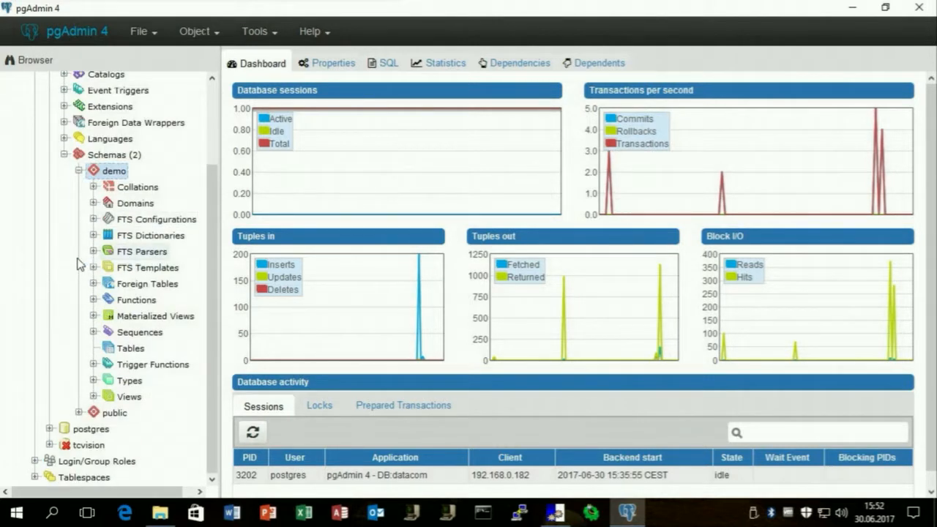
right_click(119, 349)
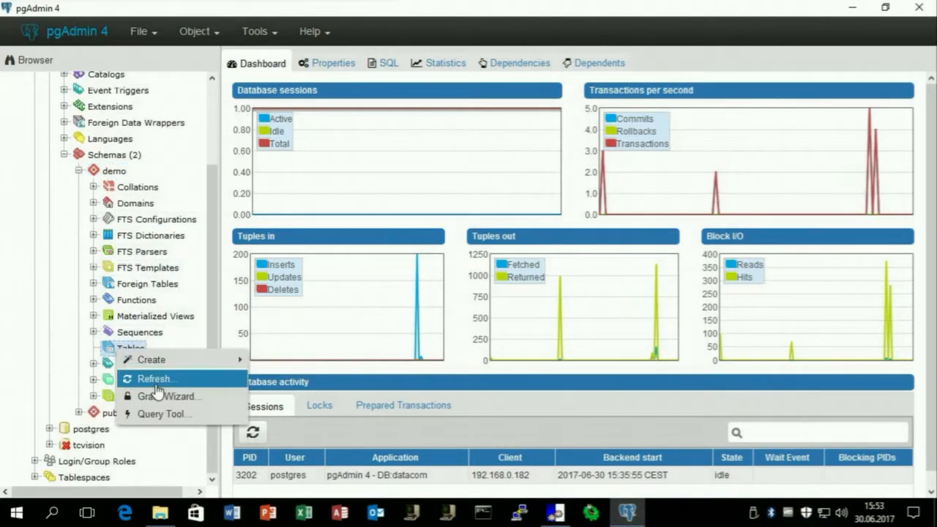
click(150, 378)
click(94, 350)
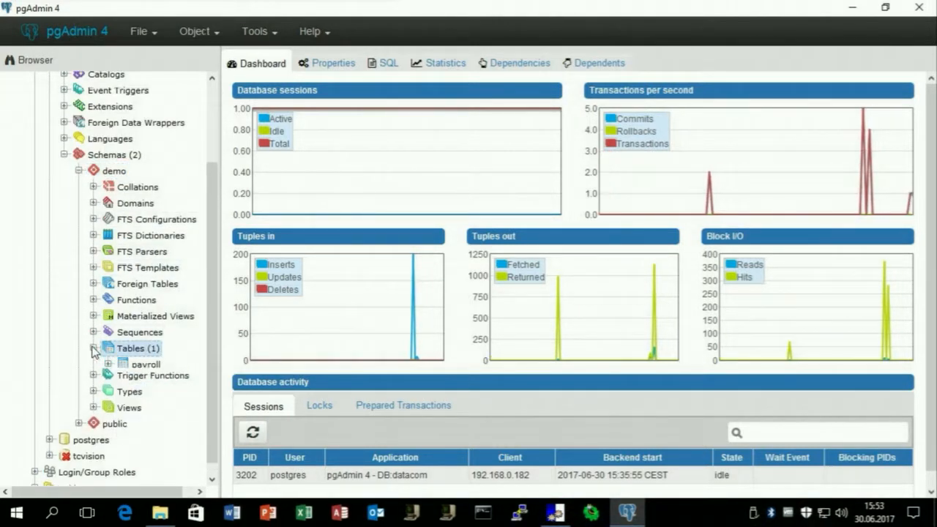
View the first 100 rows of the payroll table.
right_click(134, 366)
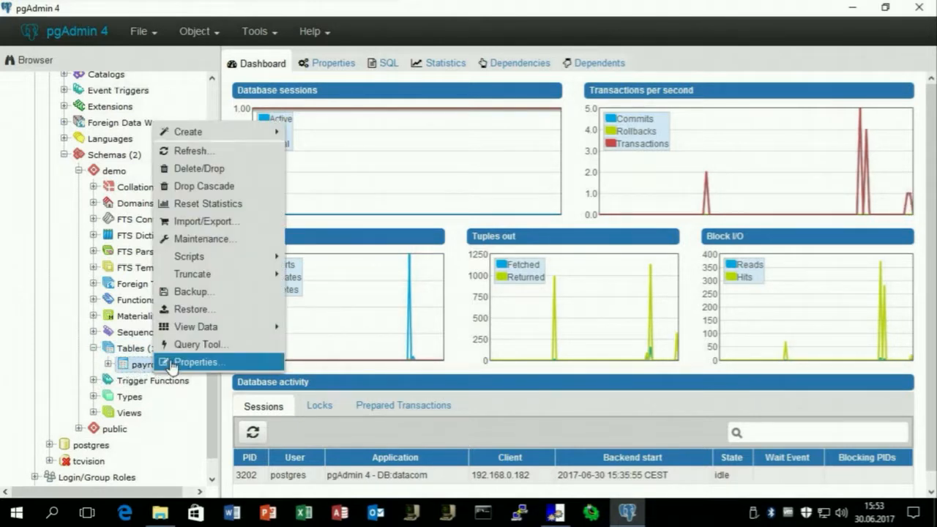
mouse_move(255, 327)
click(315, 345)
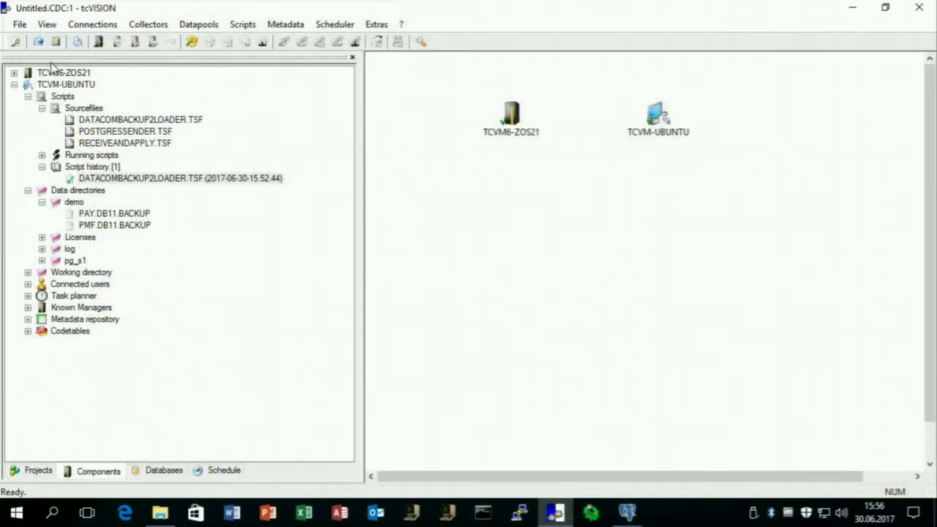
Create data script DCDLOGREADER under TCVM6-ZOS21 Scripts > Sourcefiles.
click(14, 73)
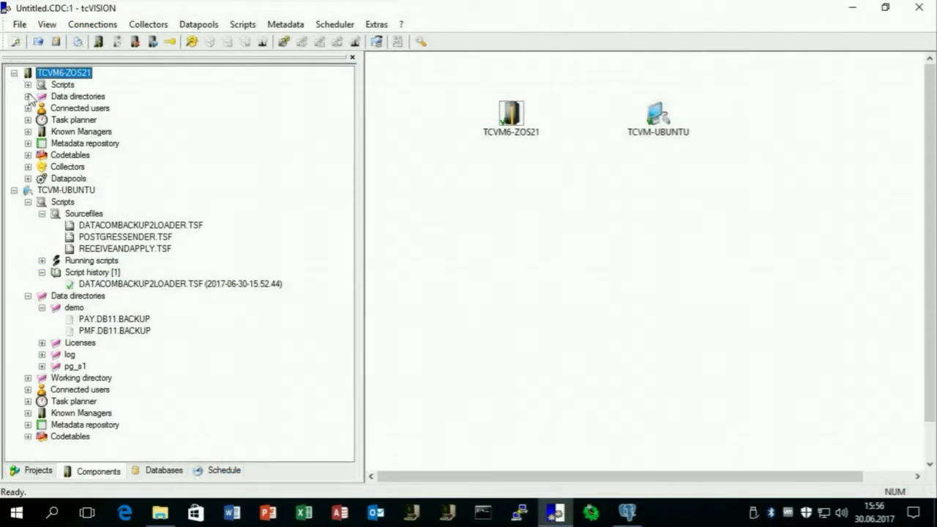
click(28, 85)
right_click(83, 97)
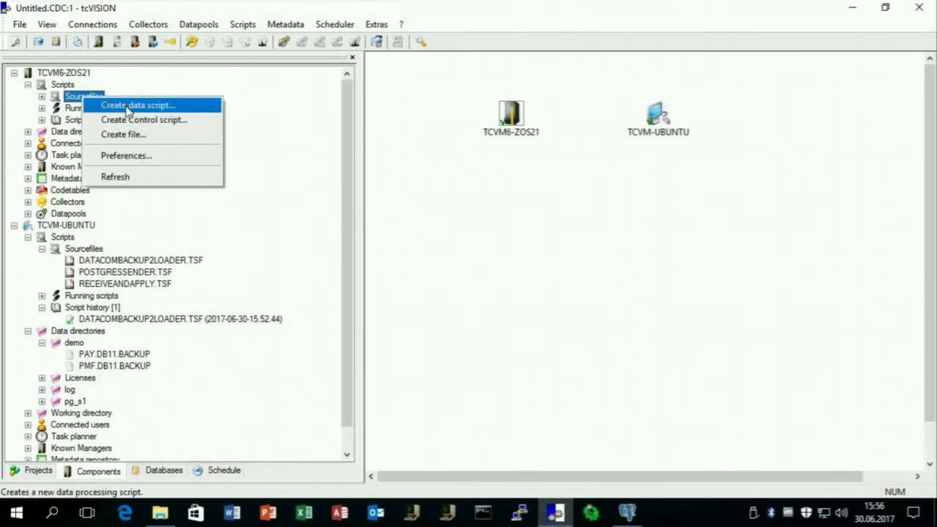
click(127, 110)
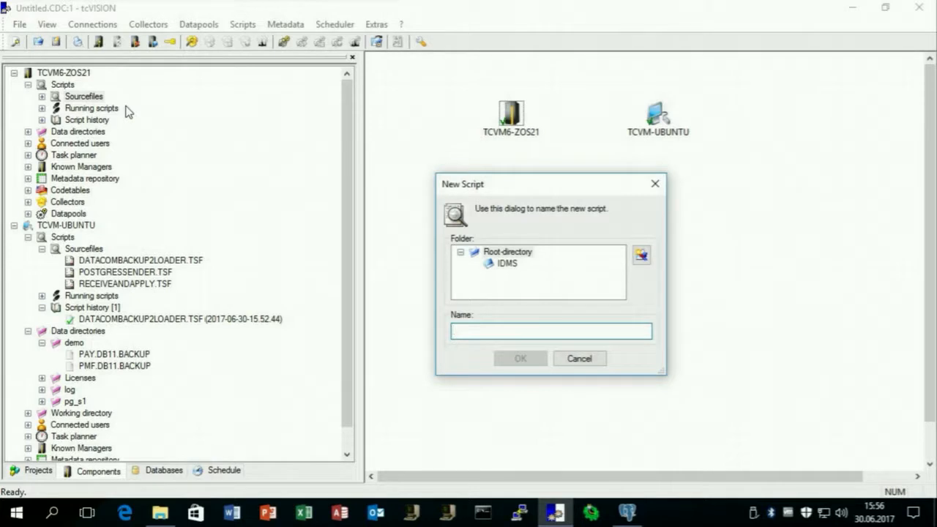
text(DCDLOGREADER)
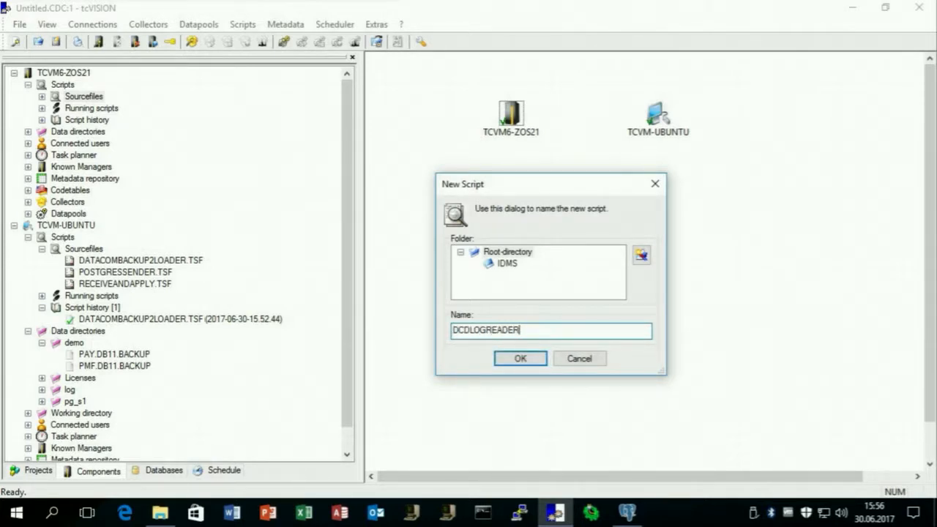
key(Return)
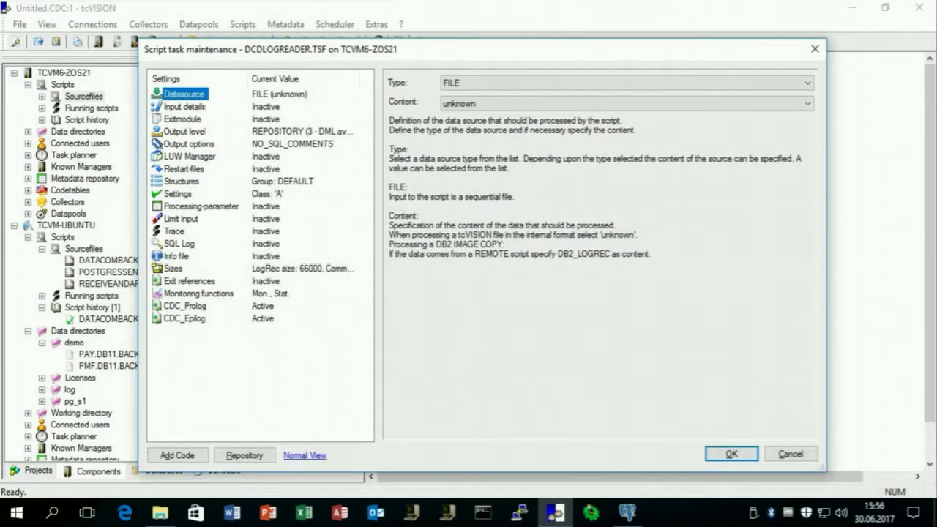
Set the DCDLOGREADER data source to DATACOM_LOGREC.
click(476, 87)
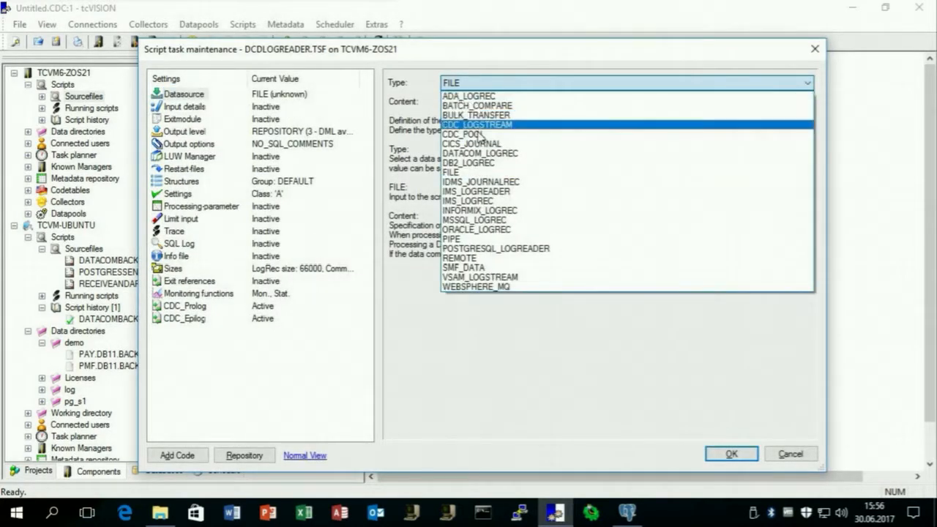
click(477, 153)
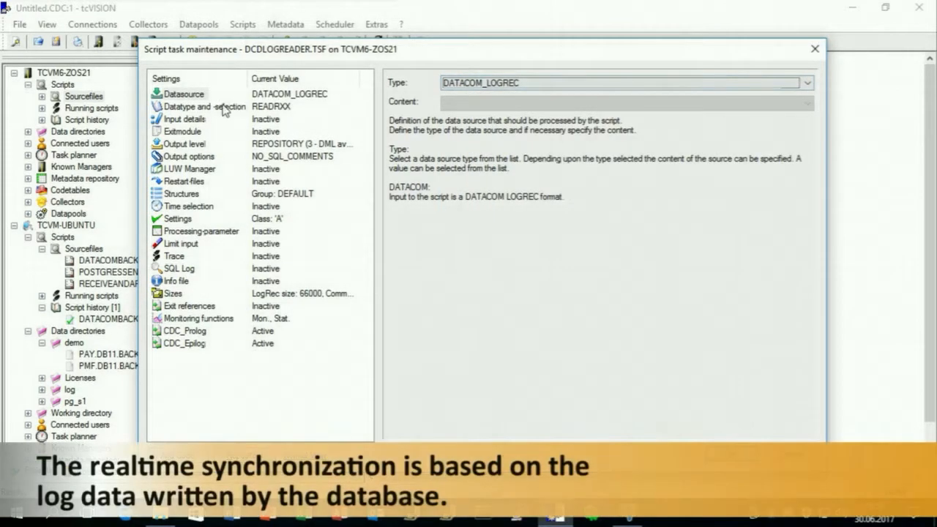
click(205, 106)
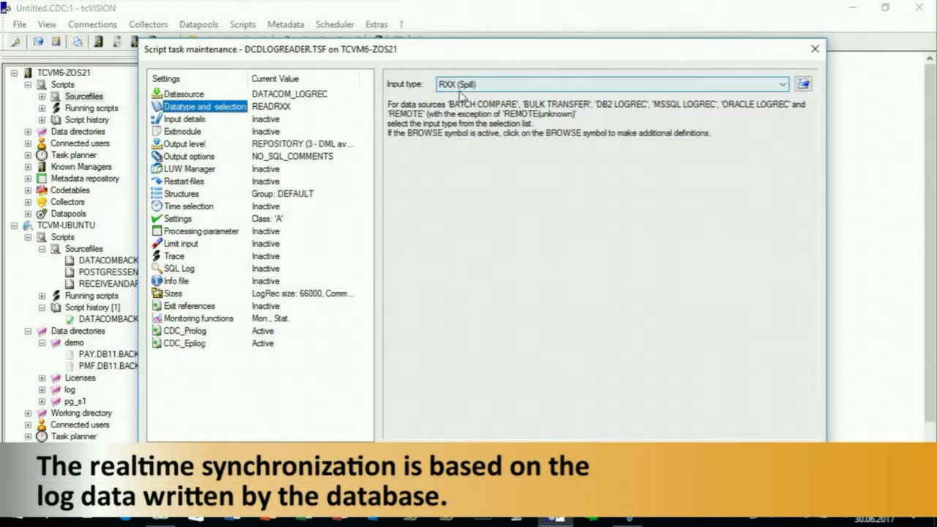
Set the input details to MVS data set CAI.MUFBOS.CXXBOS.LXX under qualifier CAI.MUFBOS.
click(192, 119)
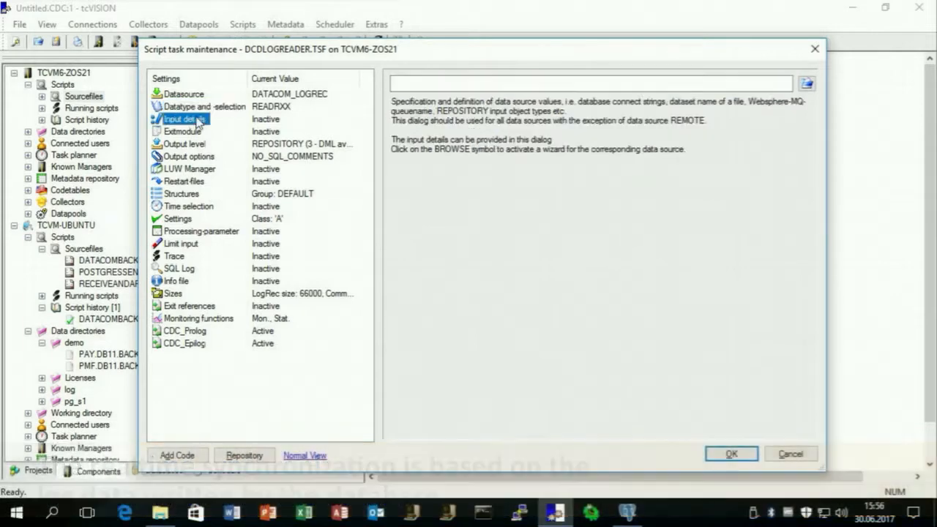
click(806, 83)
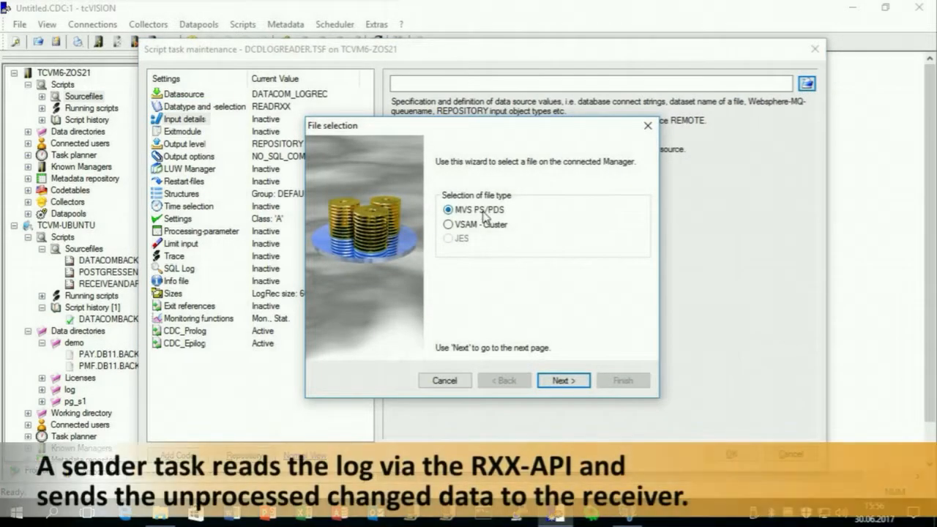
click(563, 380)
click(616, 194)
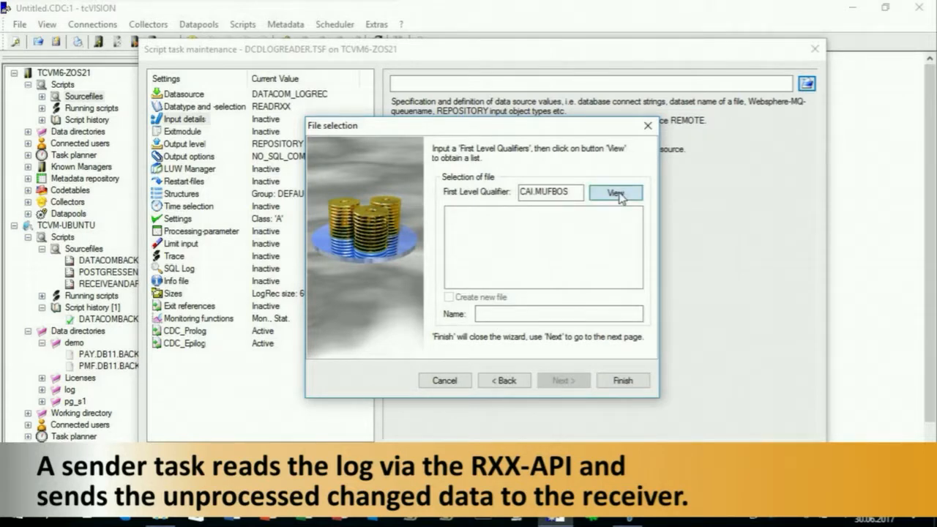
scroll(610, 249, down, 5)
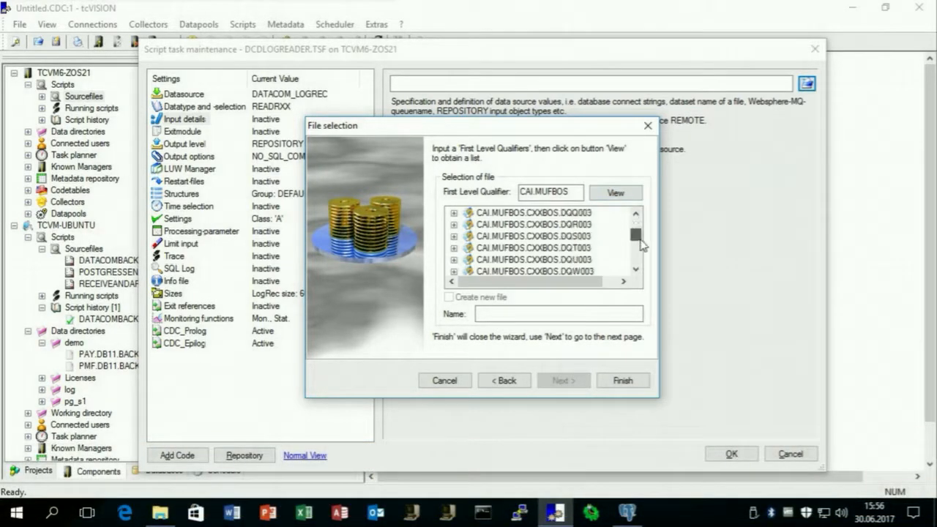
click(570, 249)
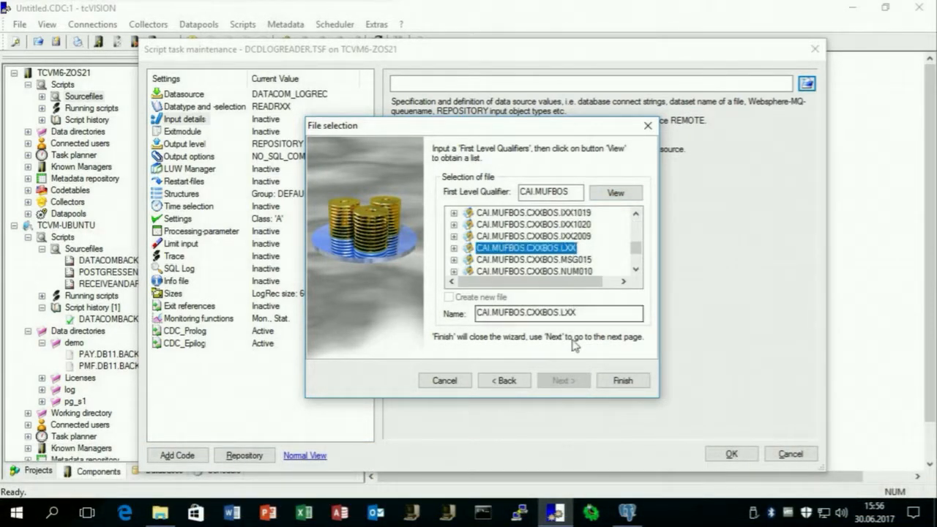
click(622, 382)
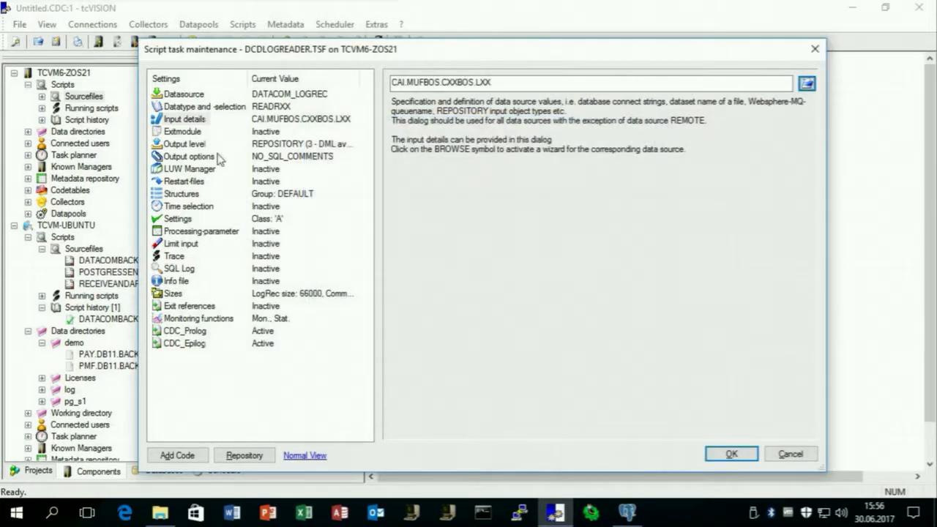
Set output level 0 (internal-format log records) with processing type REMOTE.
click(183, 145)
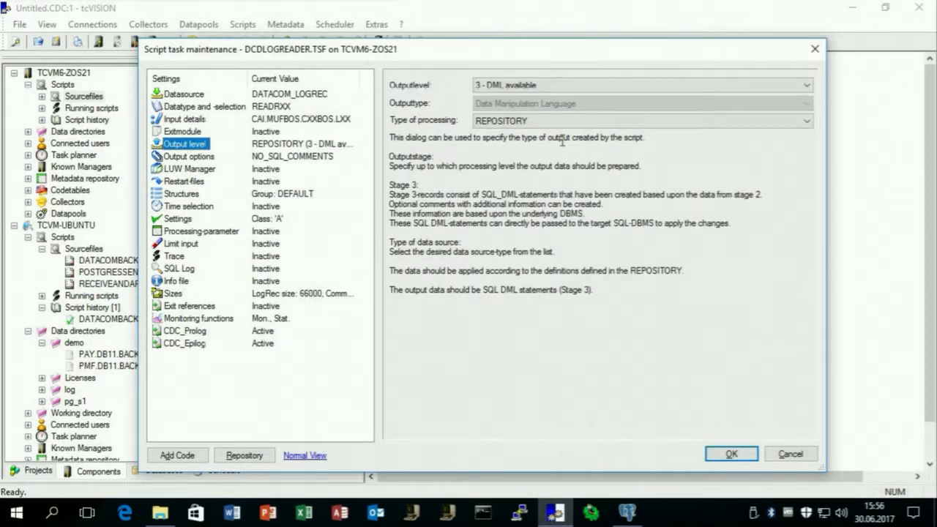
click(565, 85)
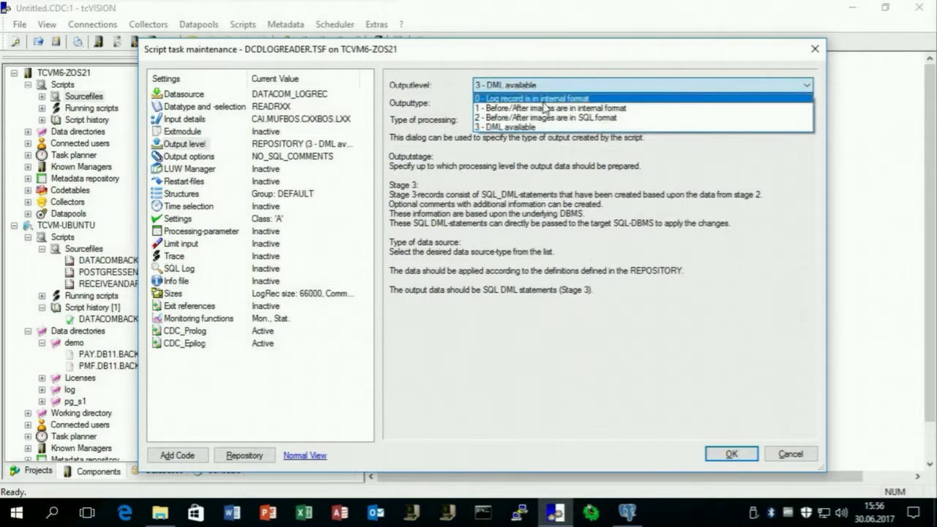
click(542, 101)
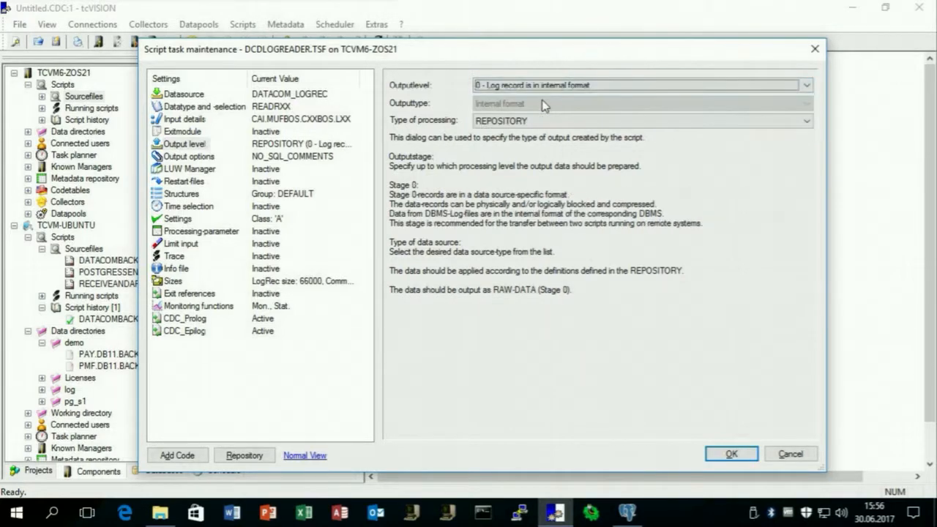
click(512, 125)
click(489, 143)
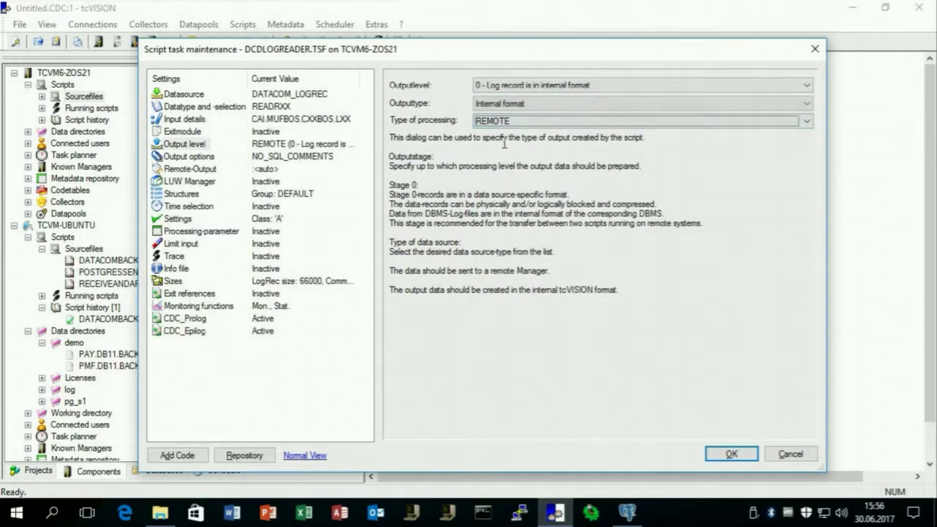
Route remote output to RECEIVEANDAPPLY.TSF on TCVM-UBUNTU and save the script settings.
click(167, 170)
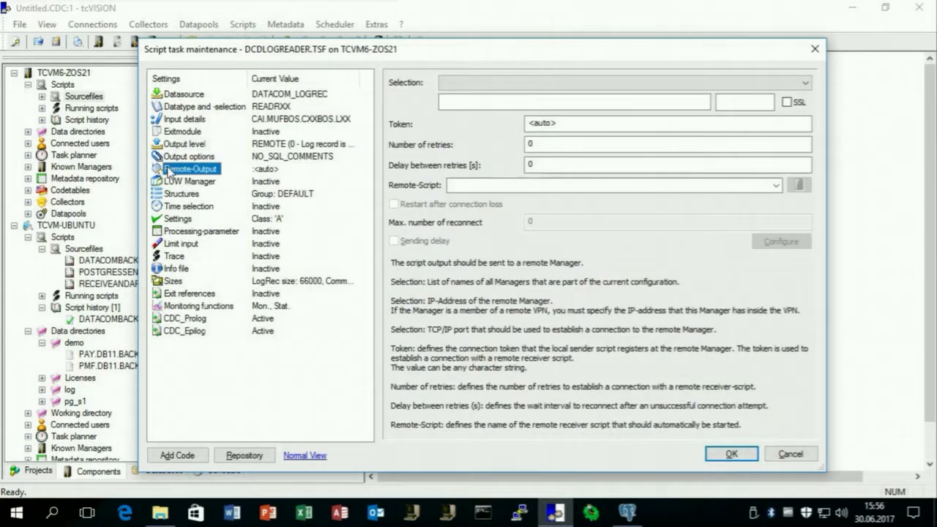
click(644, 85)
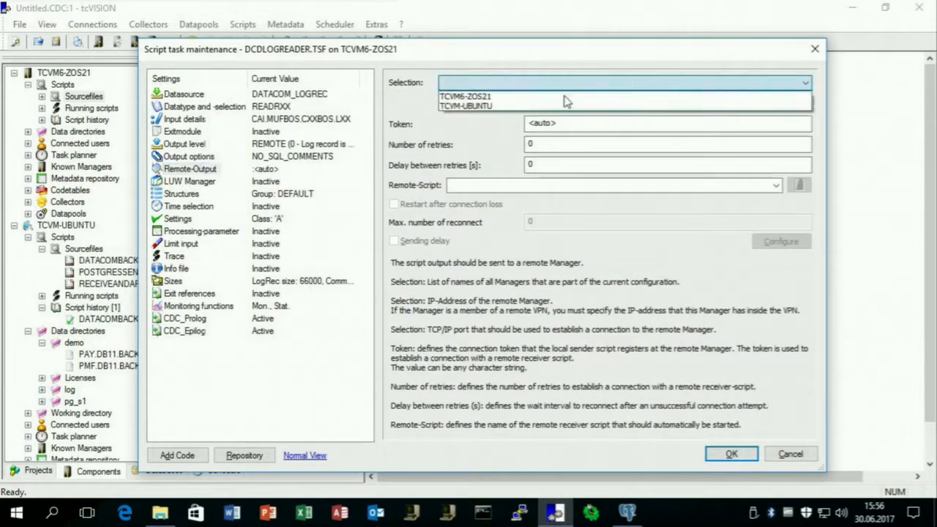
click(557, 104)
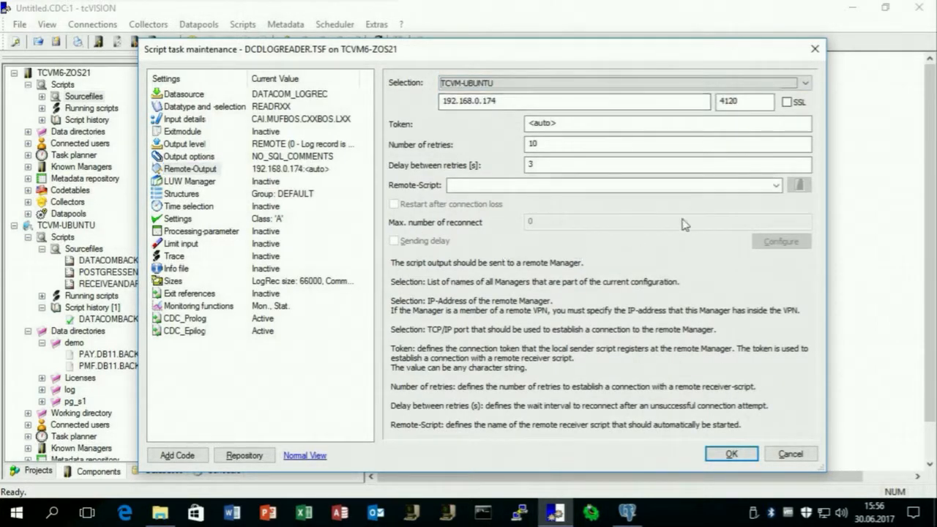
click(774, 186)
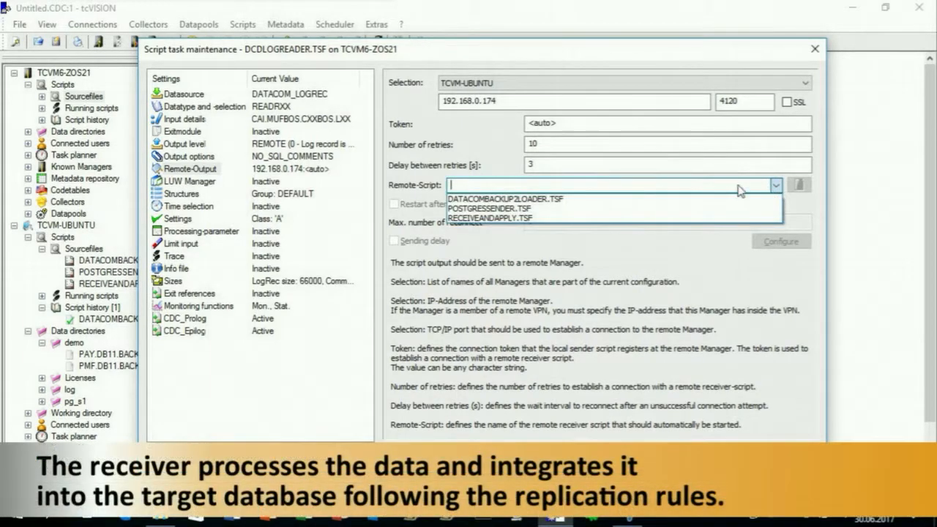
click(516, 218)
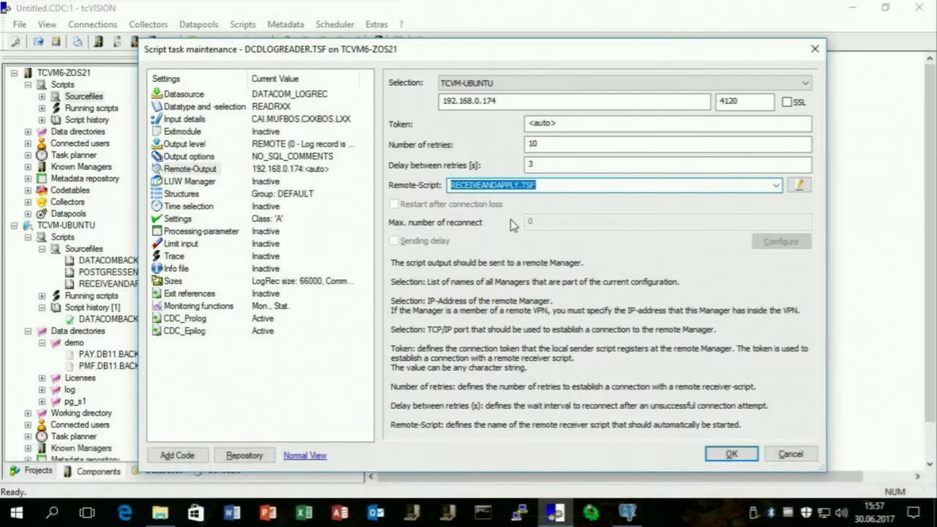
click(229, 304)
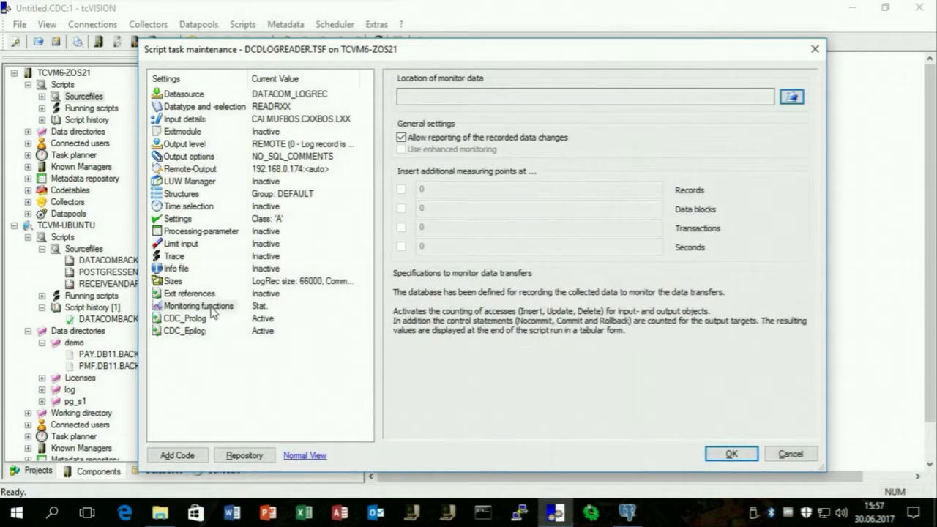
click(732, 454)
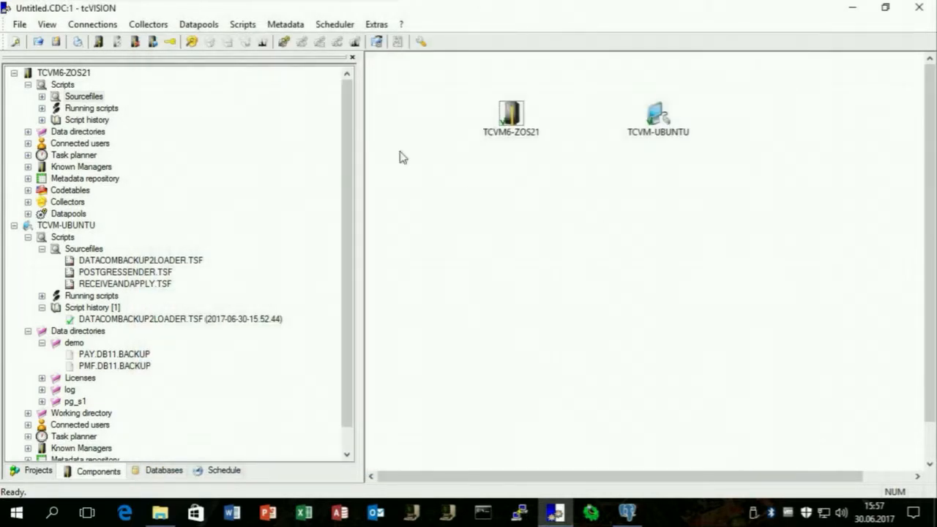
Start the DCDLOGREADER.TSF script from TCVM6-ZOS21's source files.
click(42, 97)
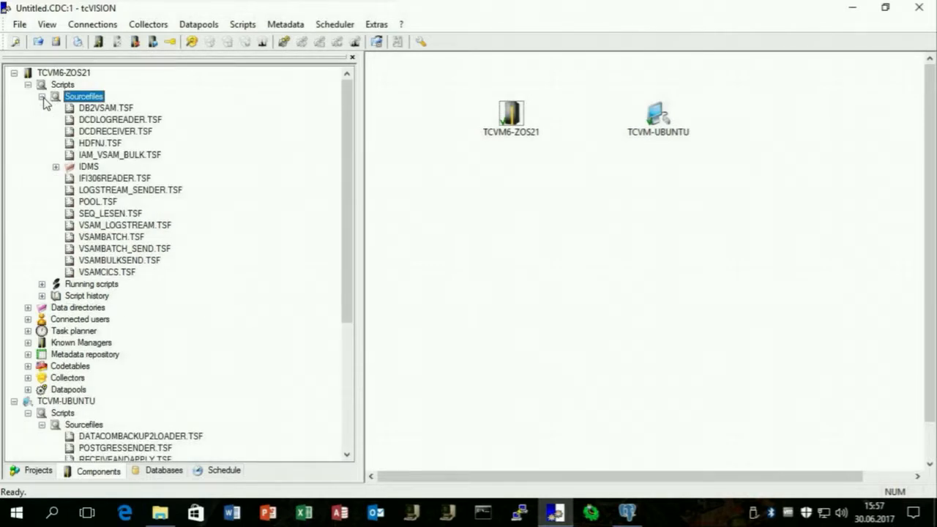
right_click(98, 123)
click(104, 125)
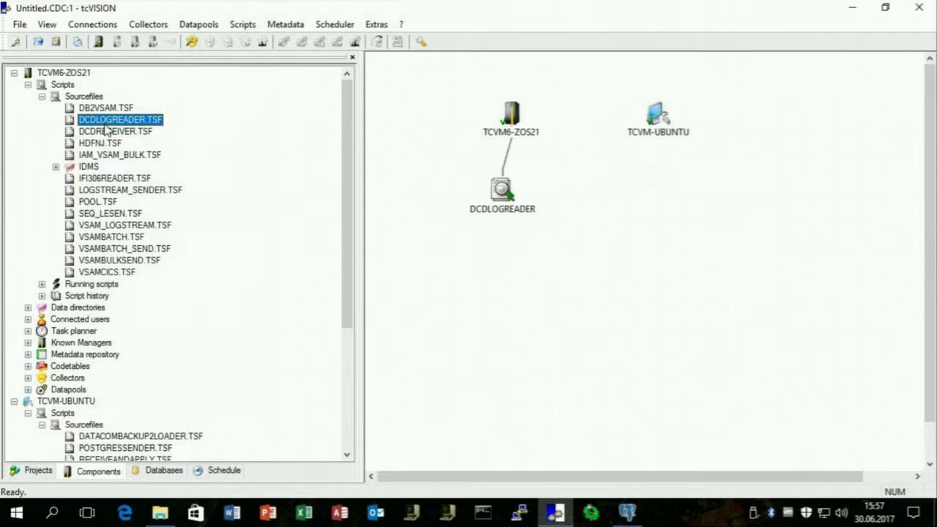
click(42, 96)
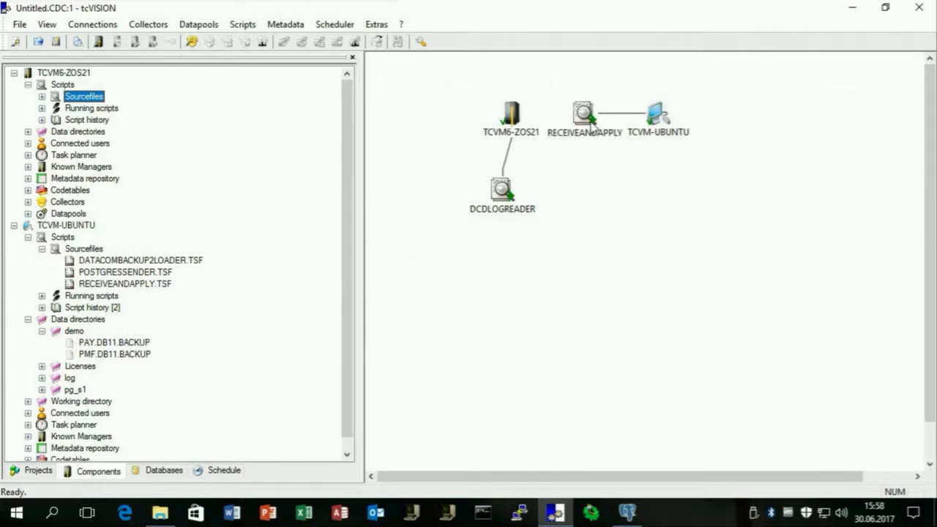
In x3270, submit the UPDATE member with SUB and dismiss the submission message.
drag(593, 126, 527, 189)
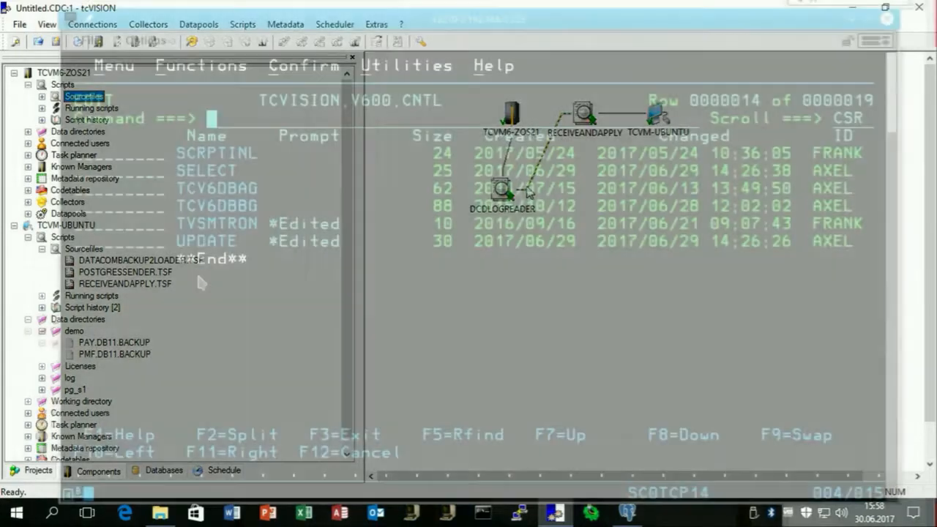
key(Tab)
key(Tab)
key(Tab)
key(Tab)
key(Tab)
key(Tab)
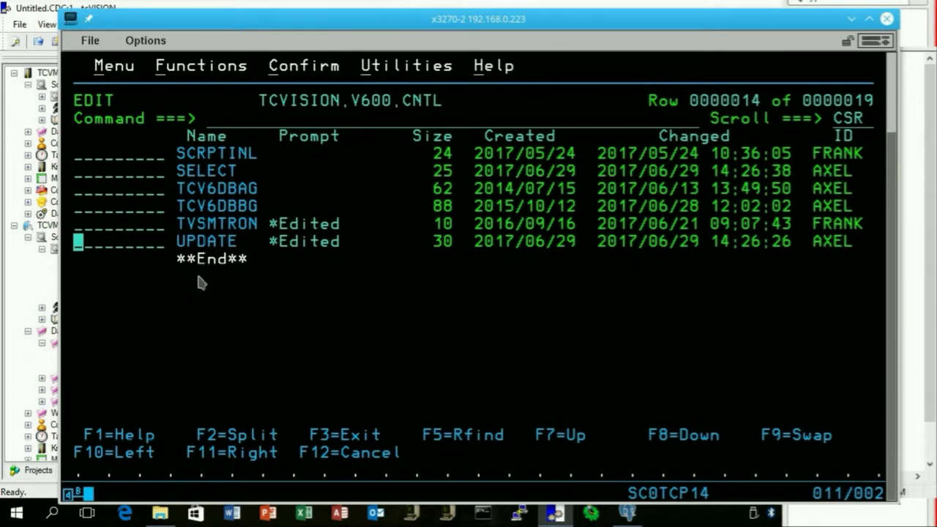
text(sub)
key(Return)
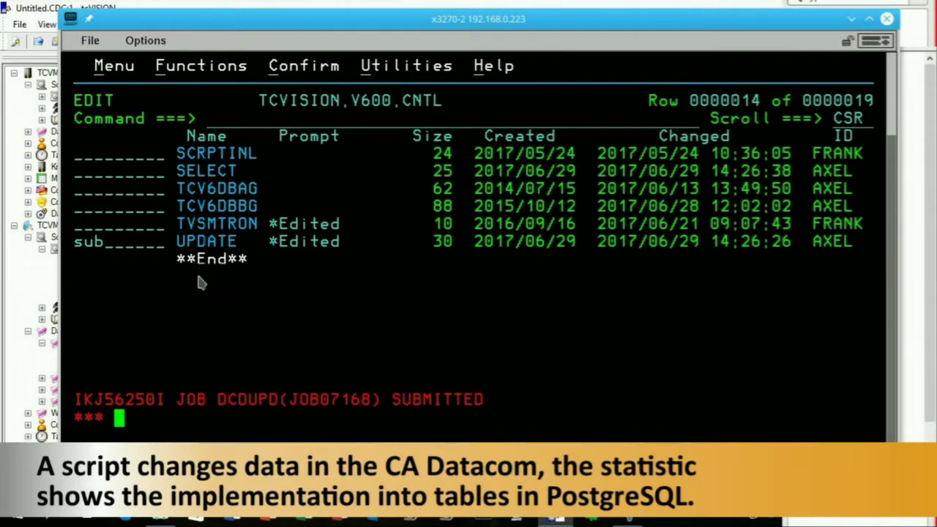
key(Return)
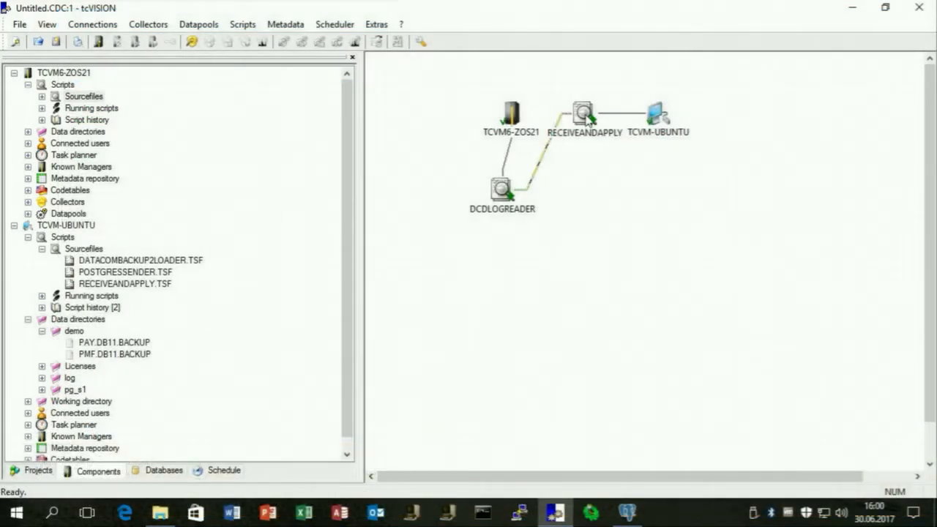
Check RECEIVEANDAPPLY's per-object statistics (1 insert, 2 updates on demo.payroll), then switch to pgAdmin 4.
right_click(588, 117)
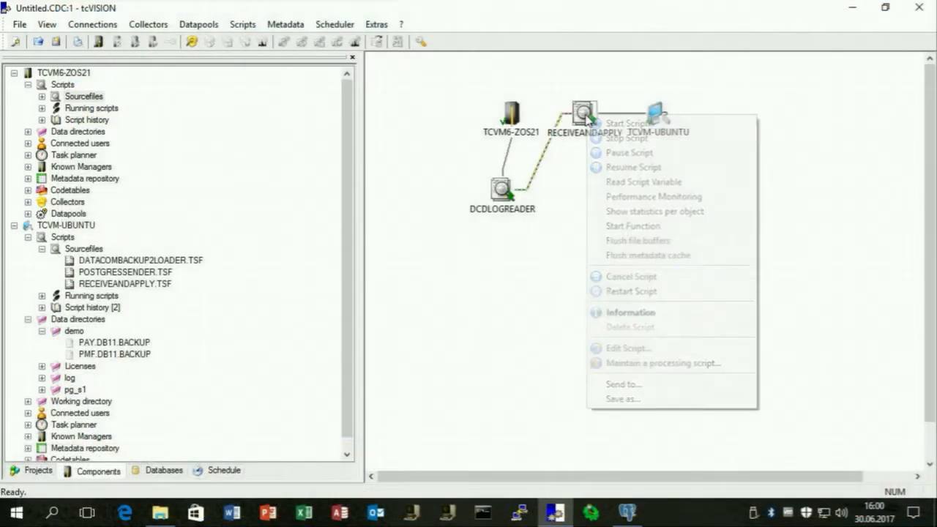
click(624, 212)
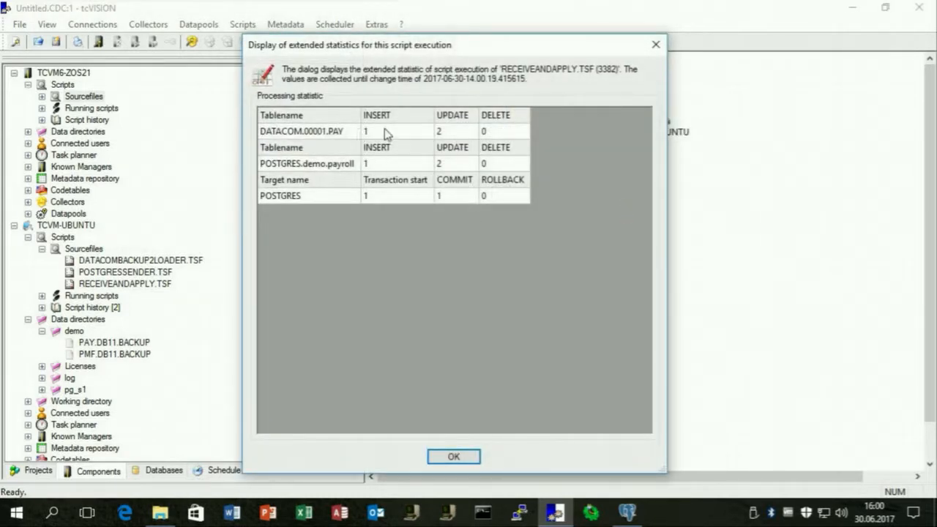
click(454, 458)
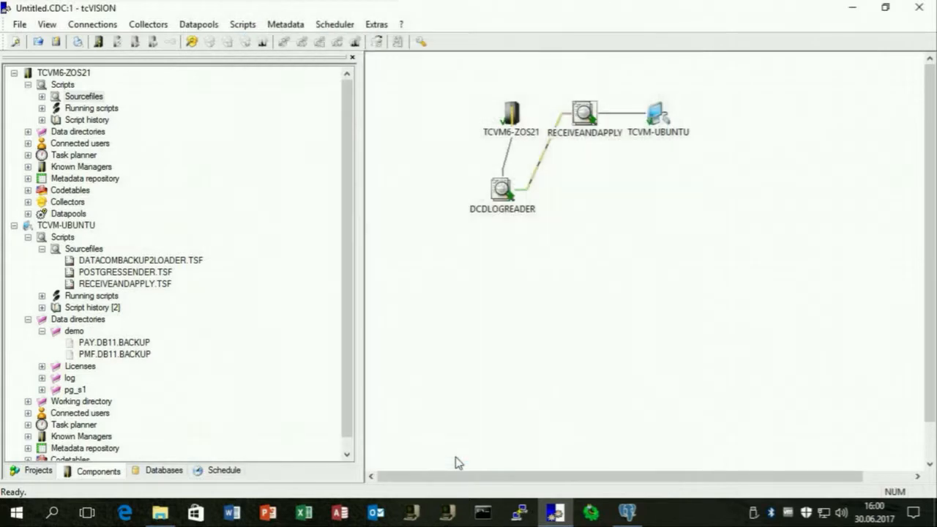
click(629, 514)
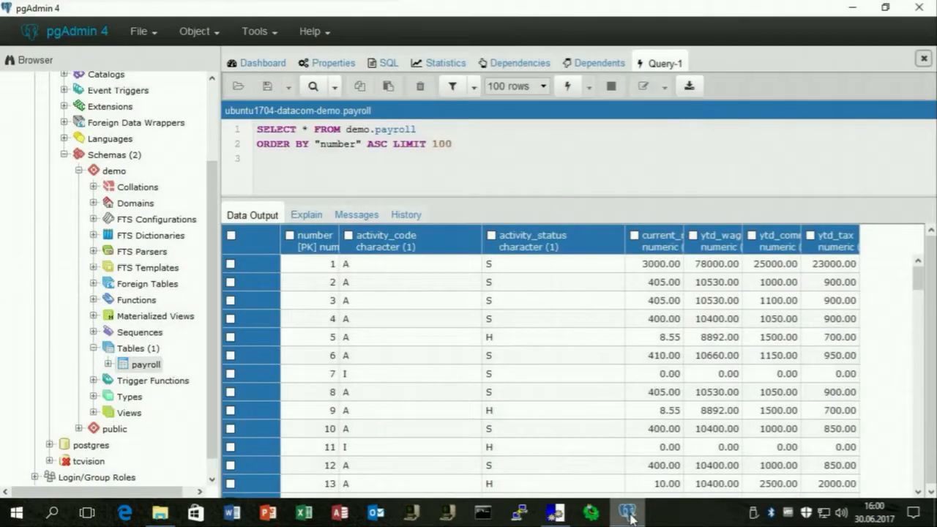
Rerun the demo.payroll SELECT to show replicated values such as 3001.00 and 406.00.
click(568, 87)
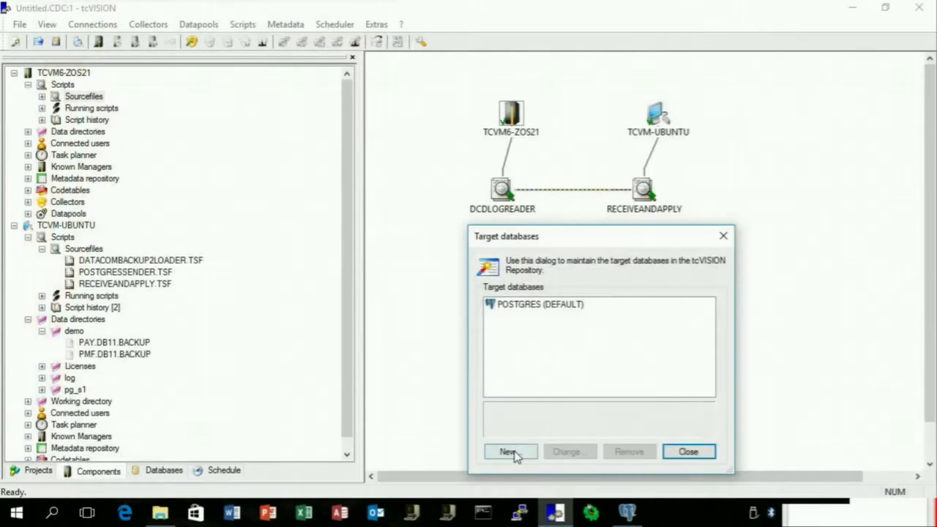
Create a new target database named DATACOMZOS of type DATACOM.
click(510, 453)
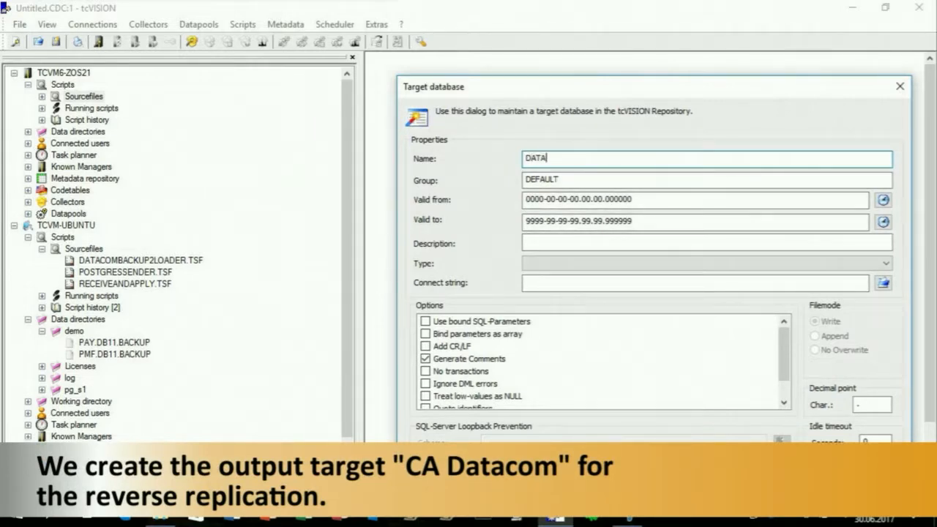
text(DATACOMZOS)
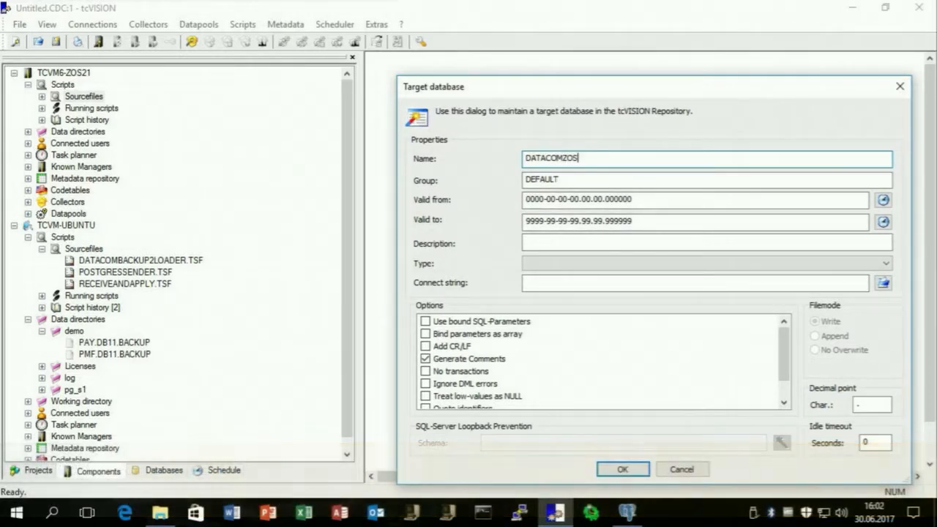
click(617, 264)
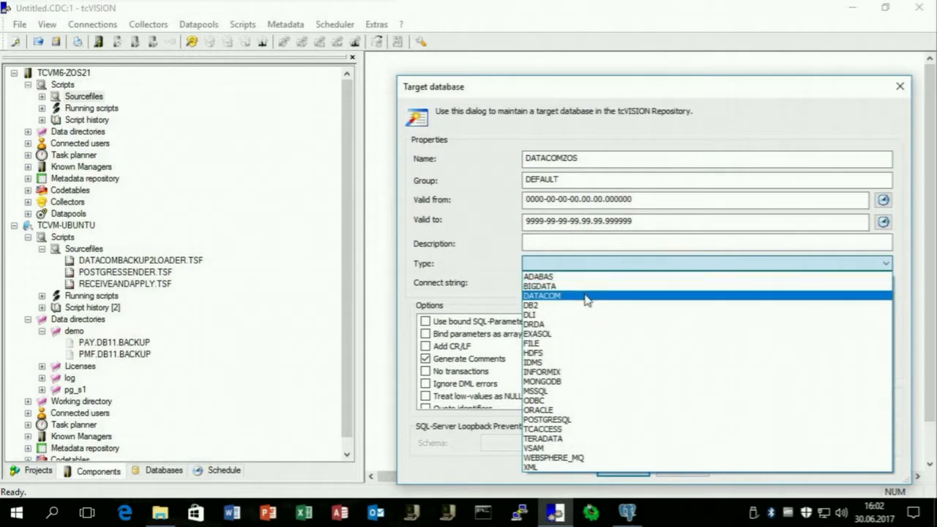
click(587, 296)
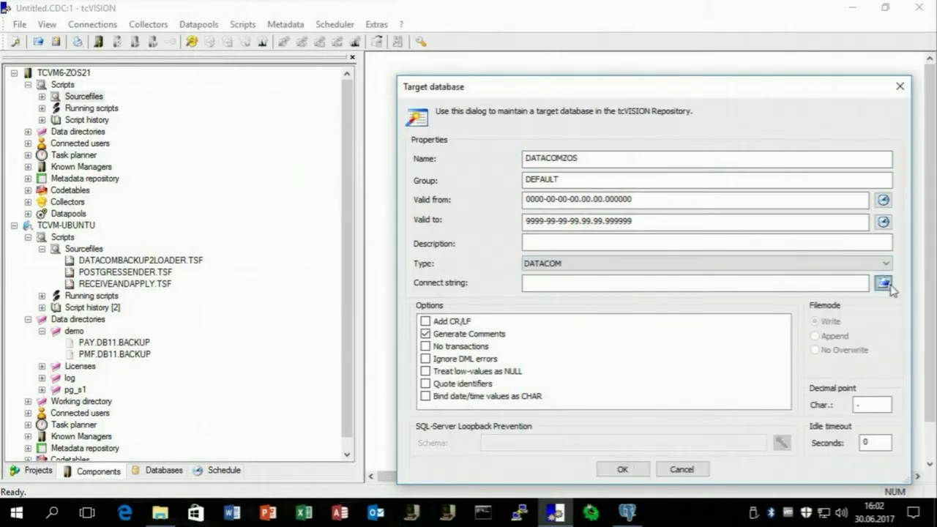
Set its connect string to URT=DBURT001 from CAI.MUFBOS.CXXBOS.V140.CUSLIB and save the definition.
click(884, 283)
click(796, 279)
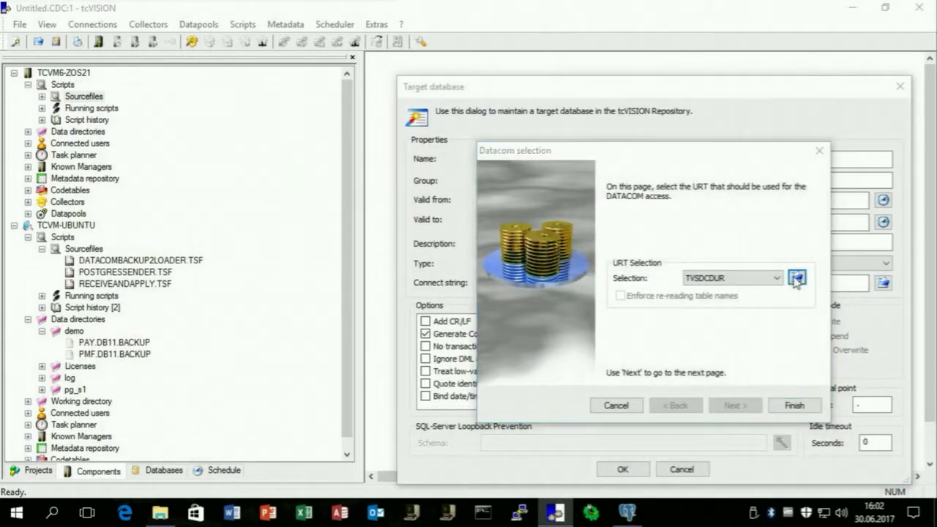
click(538, 114)
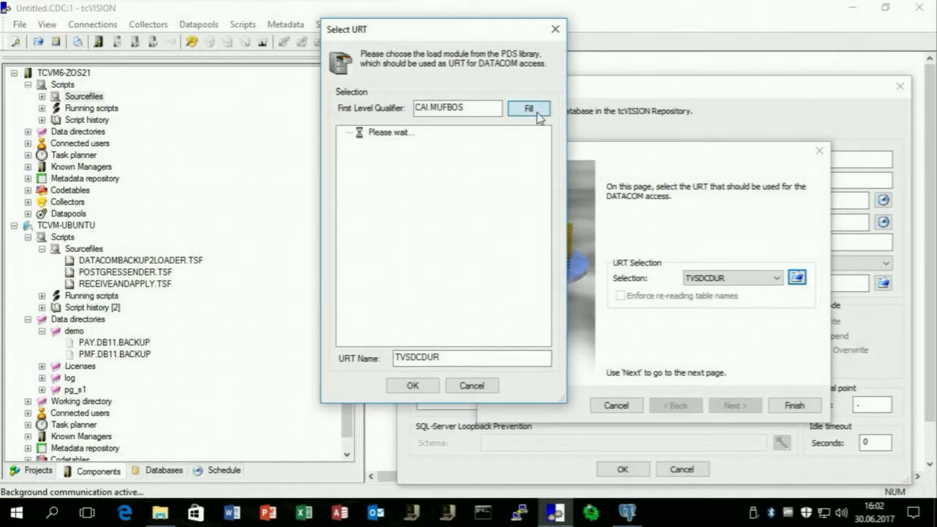
drag(545, 159, 548, 312)
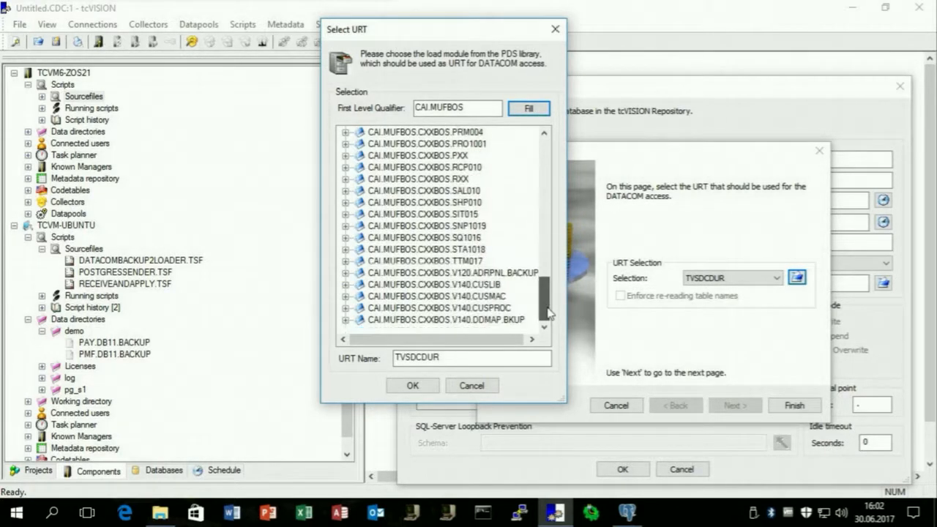
click(345, 286)
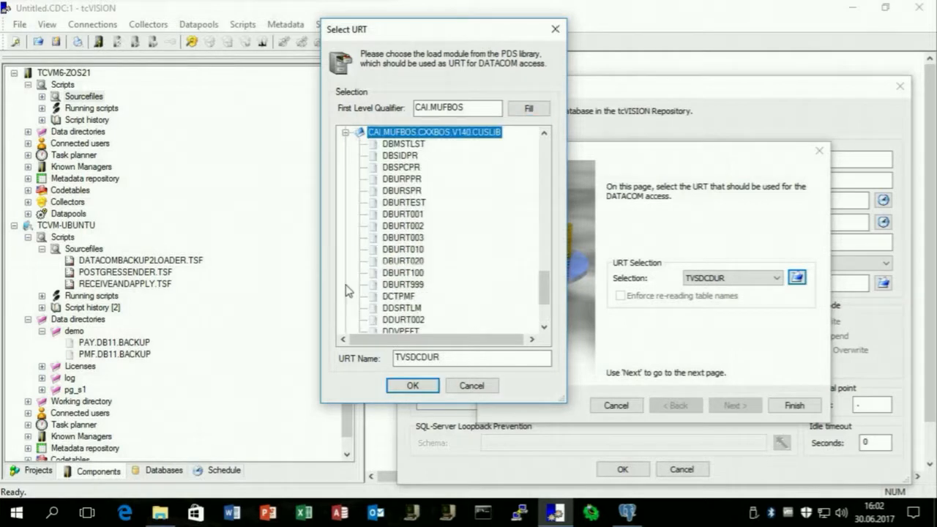
click(417, 216)
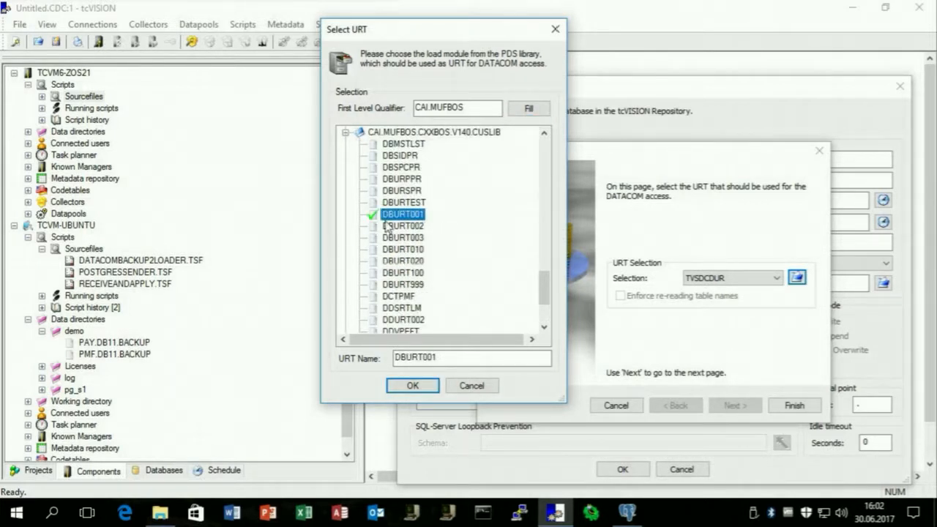
click(413, 386)
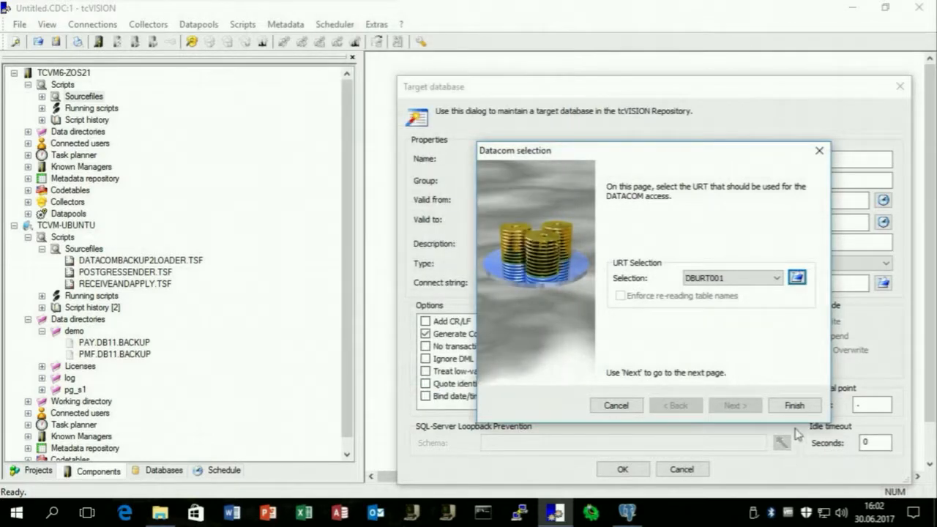
click(790, 408)
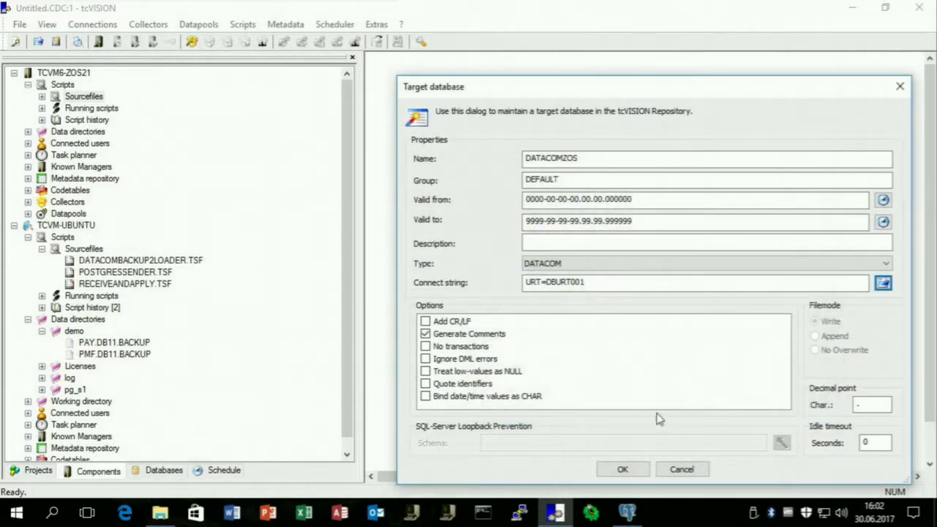
click(635, 471)
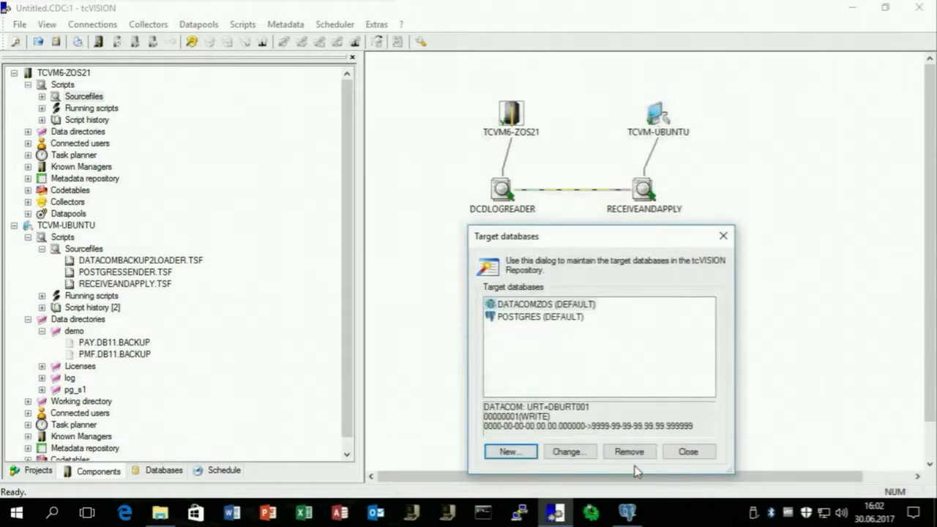
Close the target databases list, open TCVM-UBUNTU's metadata repository, and empty the workspace.
click(688, 452)
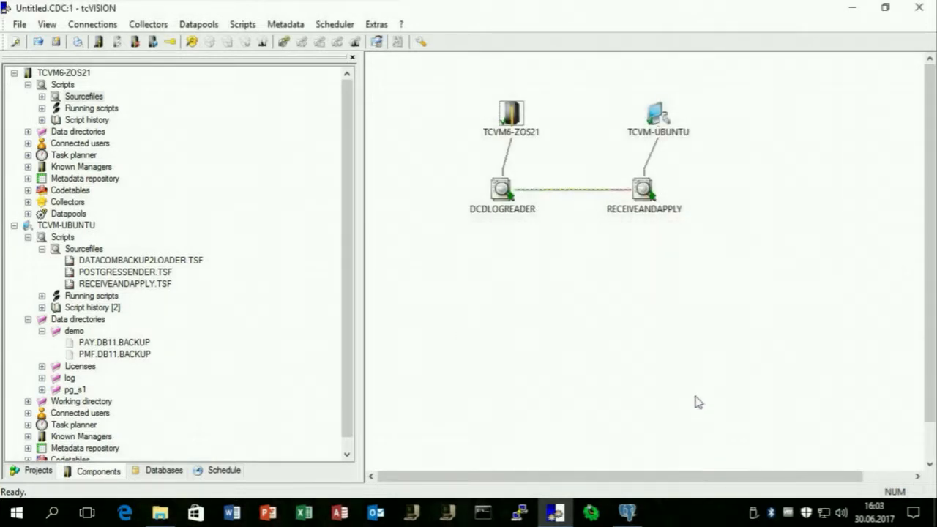
right_click(658, 110)
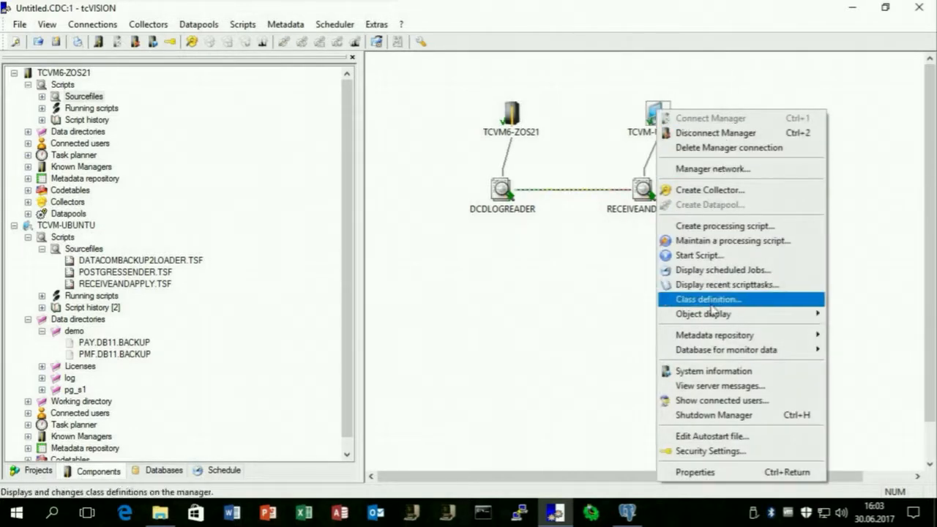
mouse_move(709, 337)
click(620, 335)
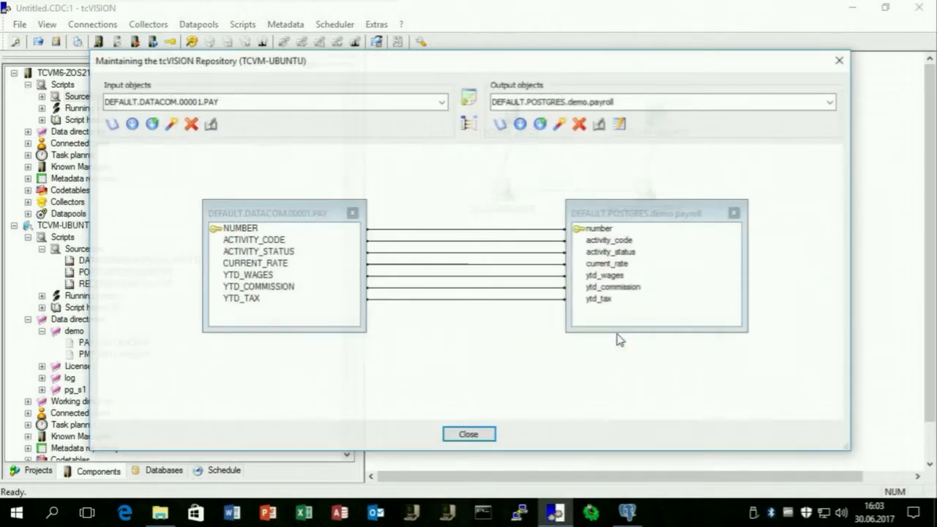
right_click(453, 194)
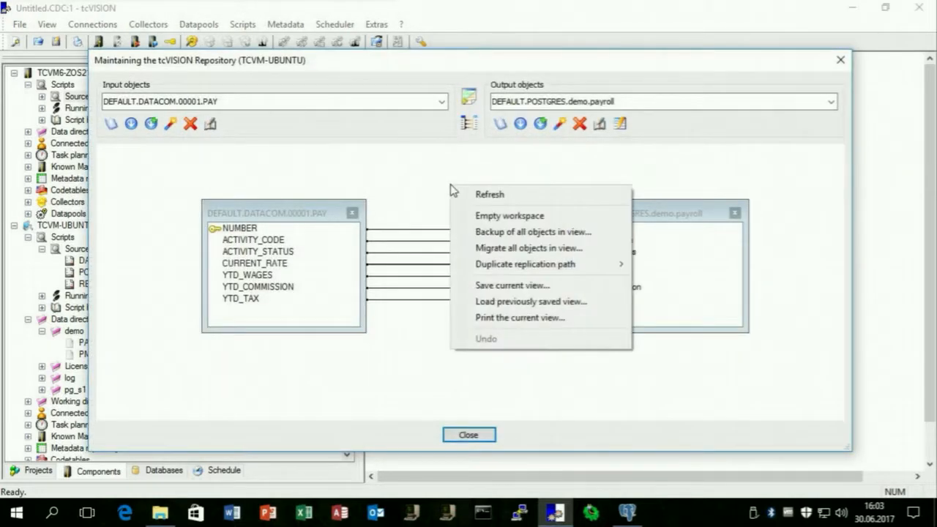
click(495, 213)
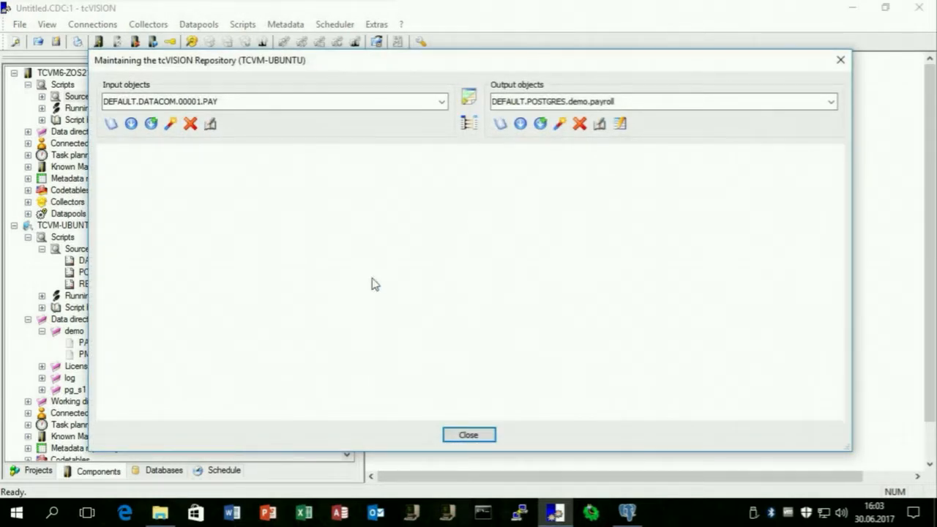
Start an imported, input-only structure definition sourced from PostgreSQL on TCVM-UBUNTU.
click(170, 124)
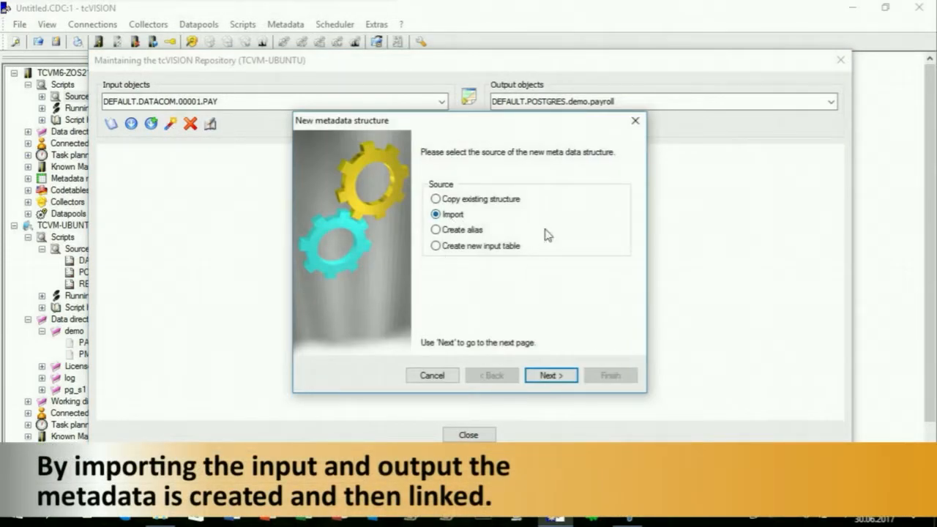
click(557, 375)
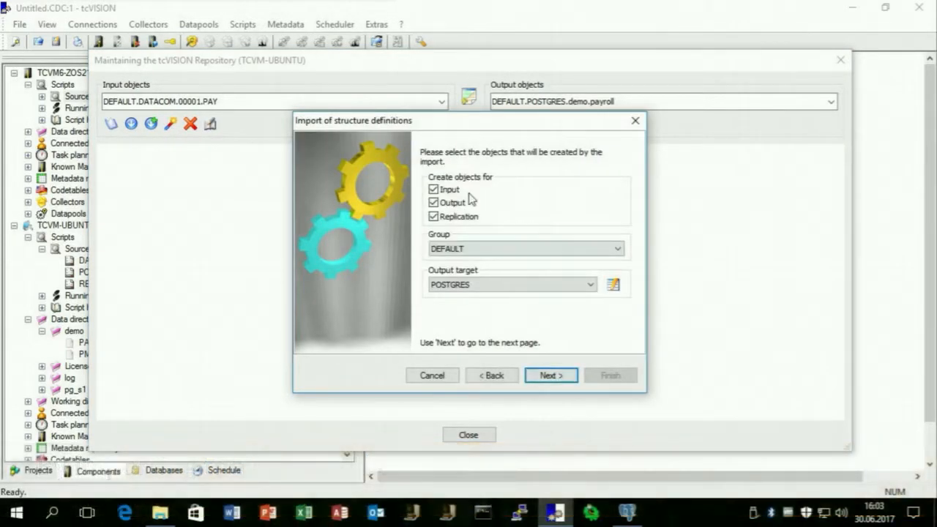
click(434, 203)
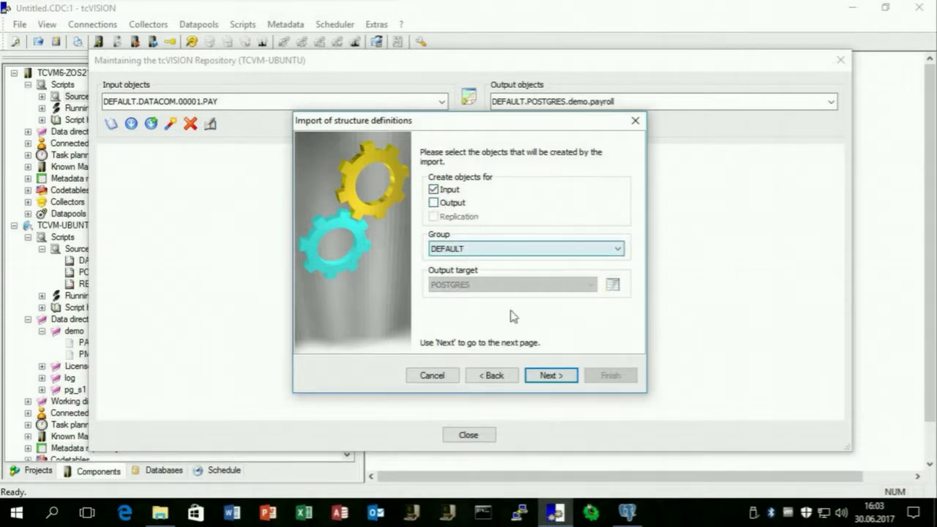
click(563, 380)
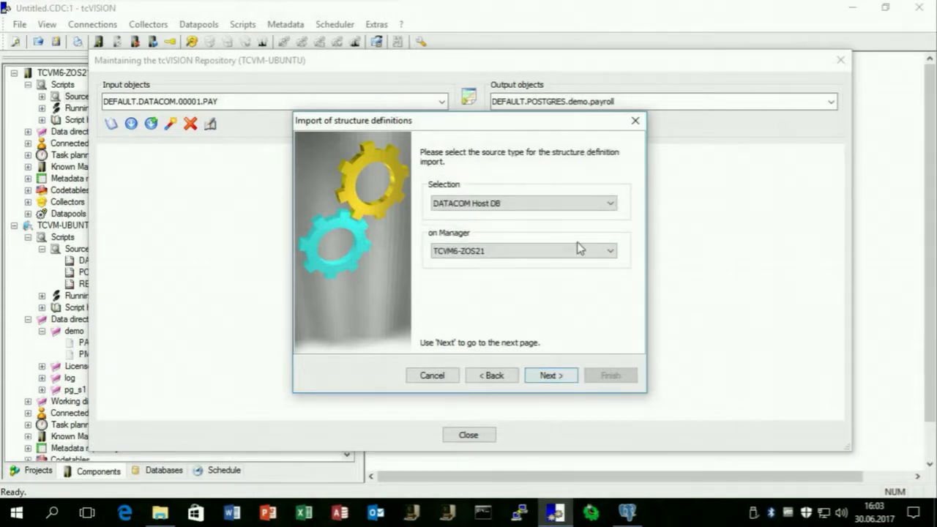
click(554, 205)
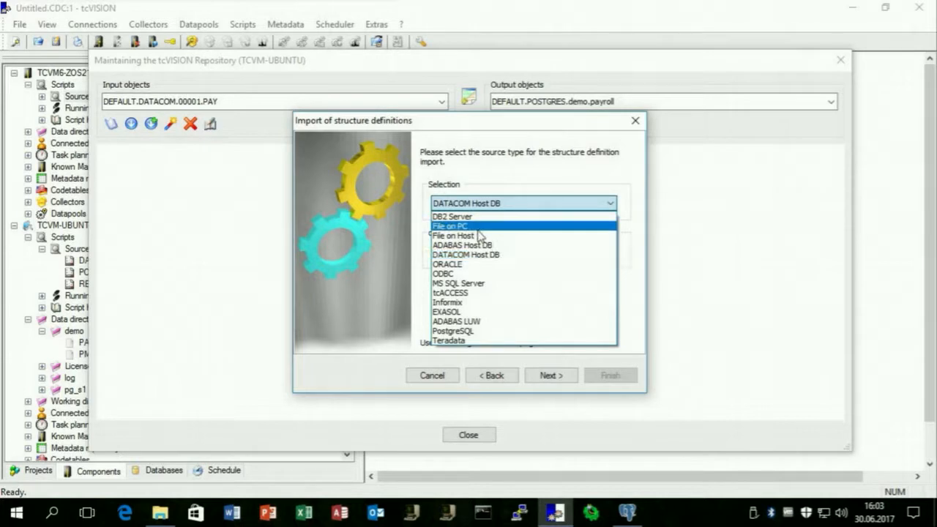
click(476, 331)
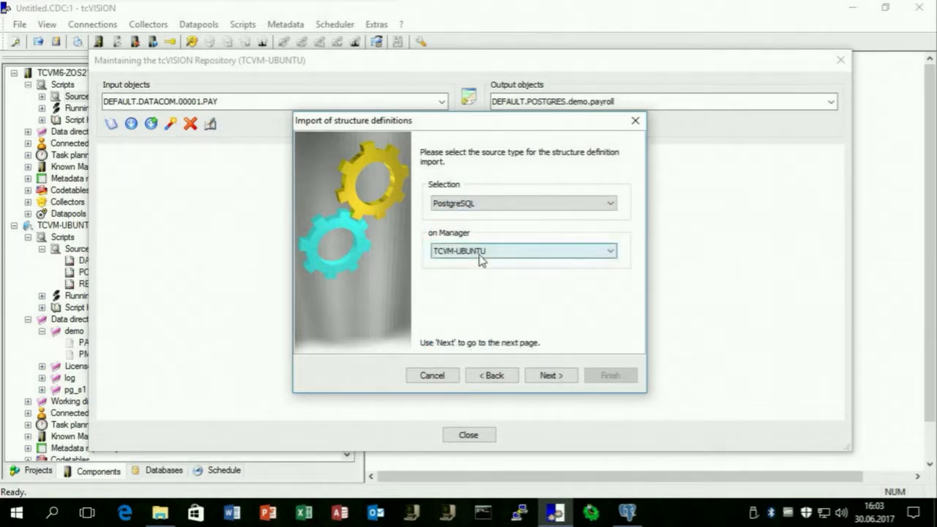
Connect and import the demo.payroll table as DEFAULT.POSTGRESQL.datacom.demo.payroll.
click(549, 377)
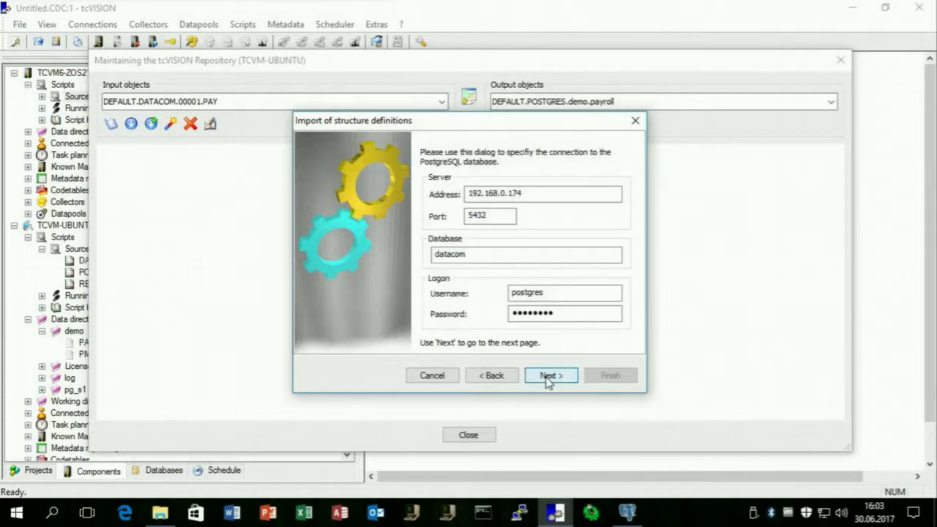
click(554, 375)
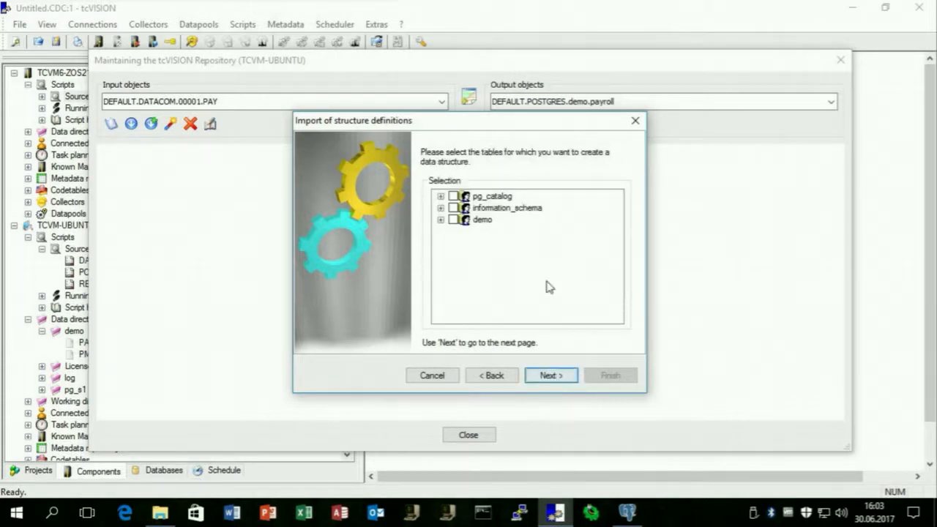
click(441, 220)
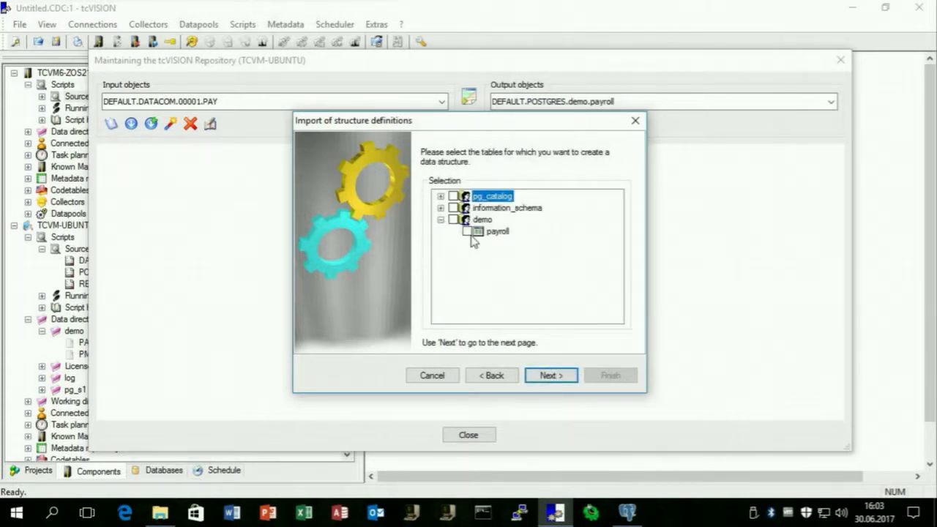
click(550, 376)
click(551, 376)
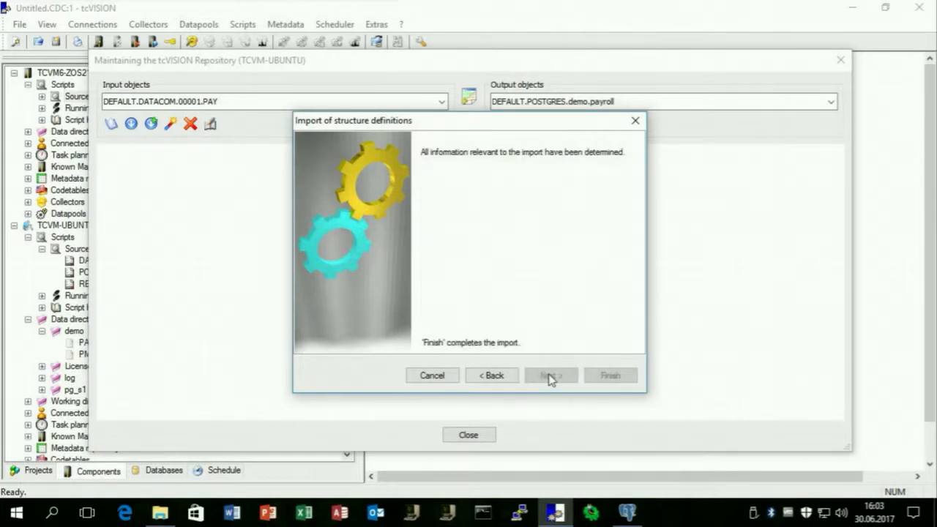
click(606, 376)
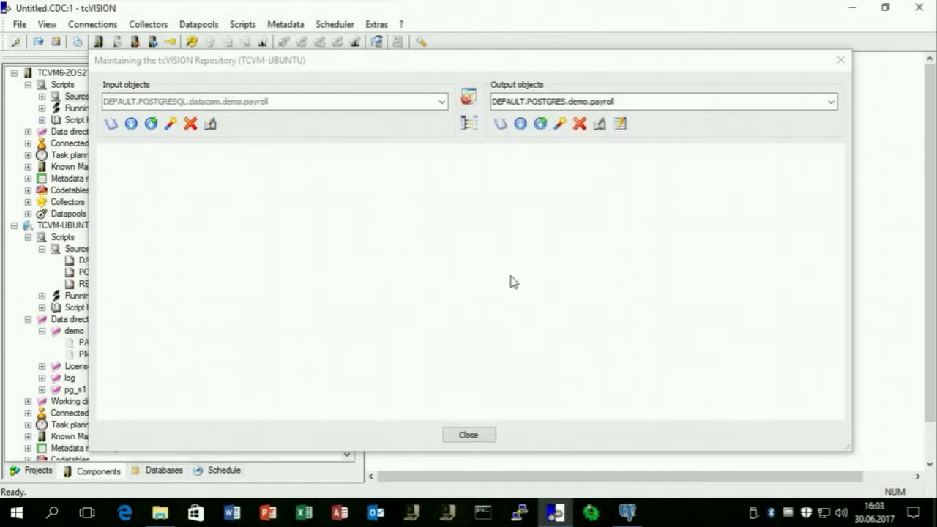
Import the Datacom PAYROLL table via URT TVSDCDUR as output object DEFAULT.DATACOMZOS.PAYROLL.
click(559, 125)
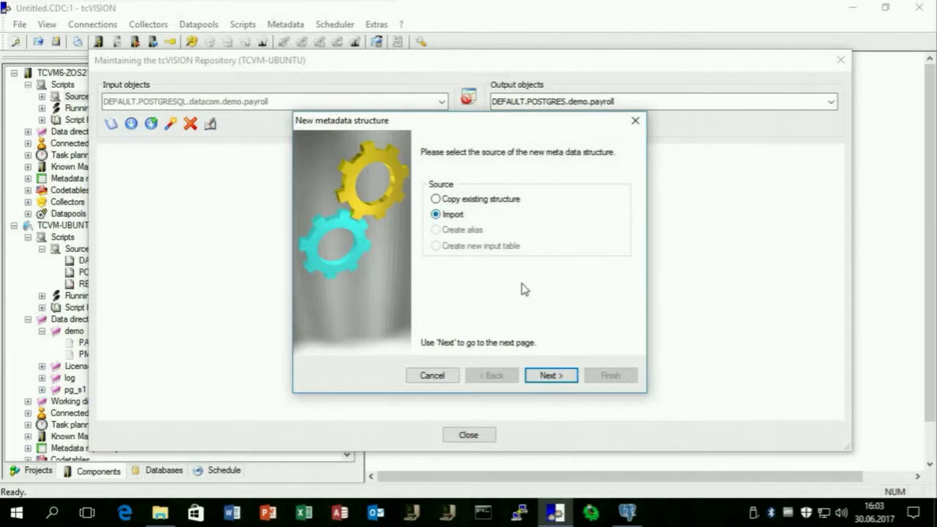
click(554, 377)
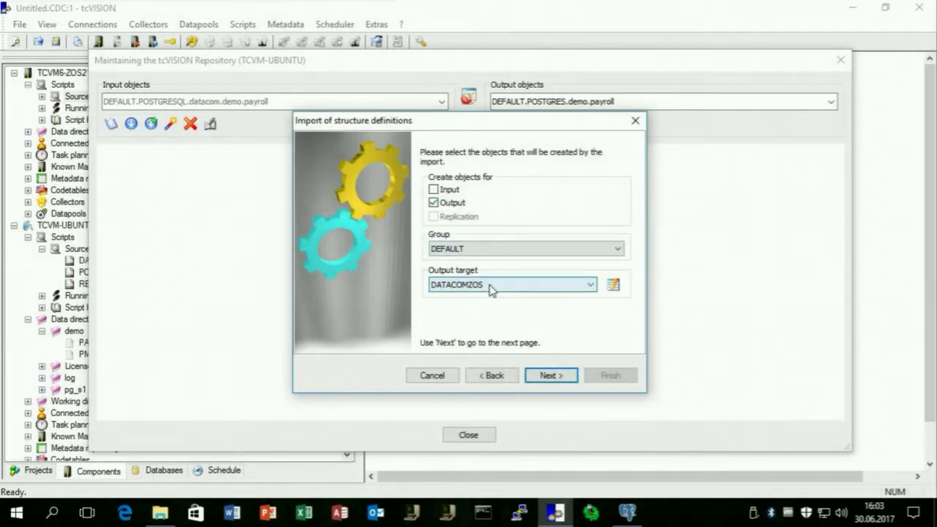
click(550, 375)
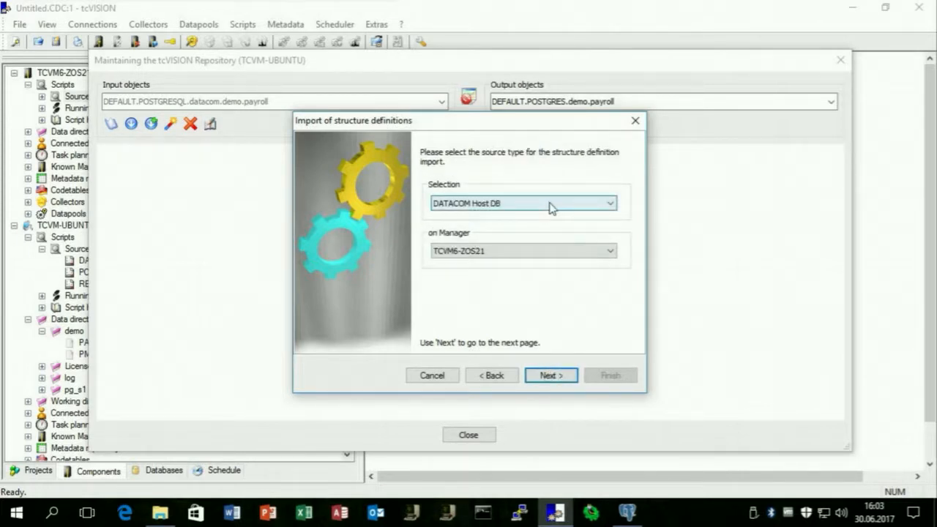
click(556, 377)
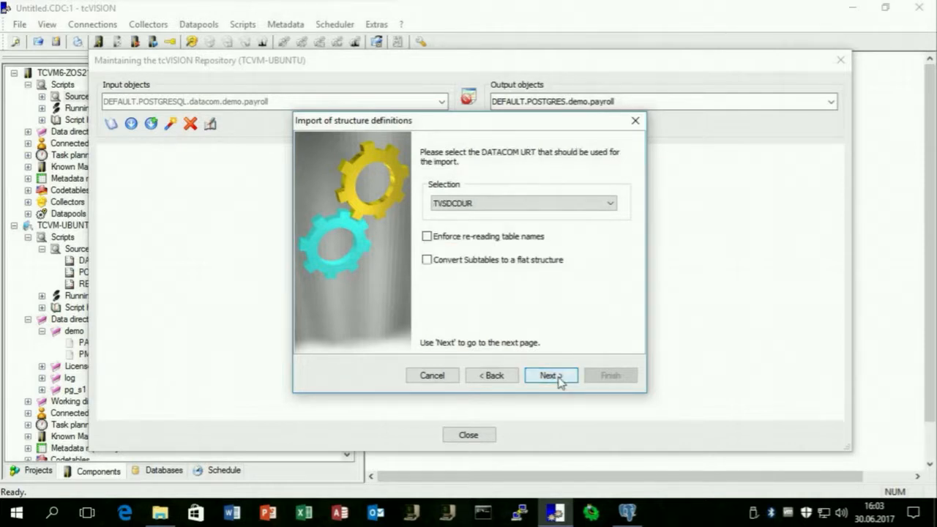
click(560, 382)
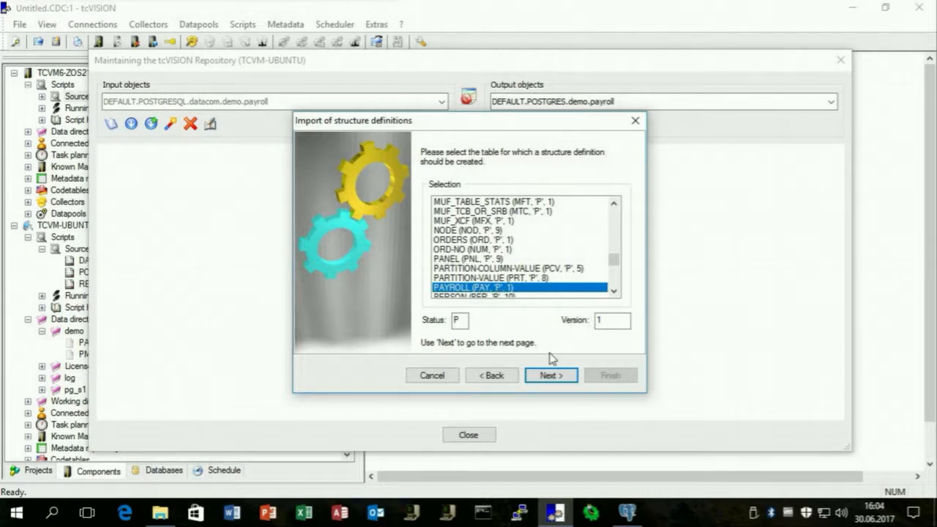
click(553, 377)
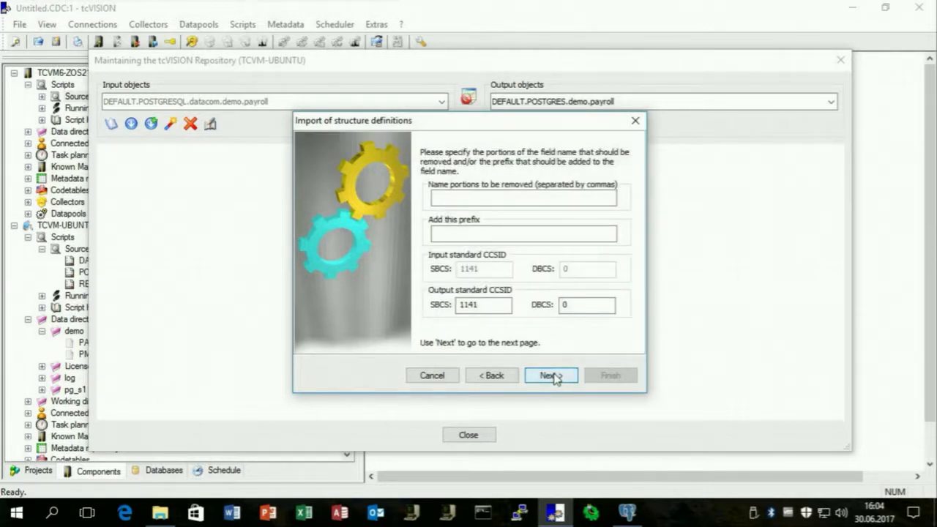
click(554, 376)
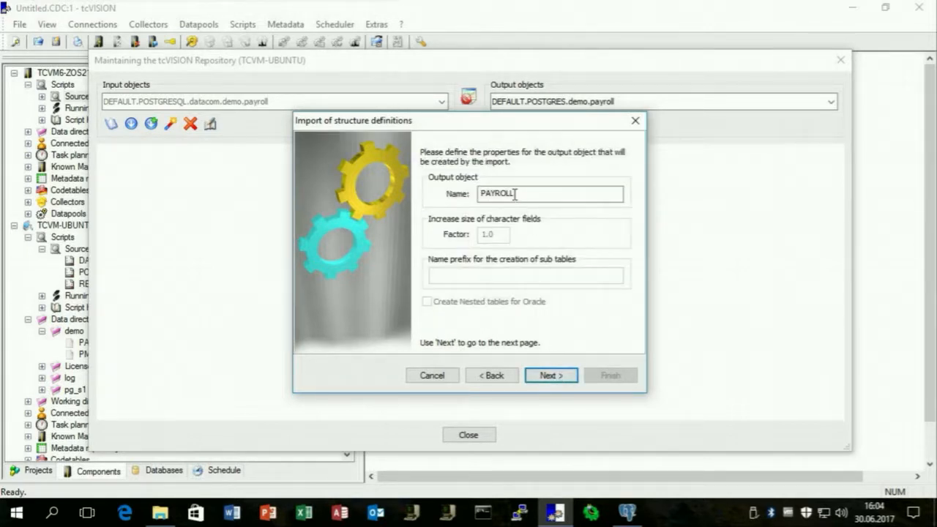
click(561, 377)
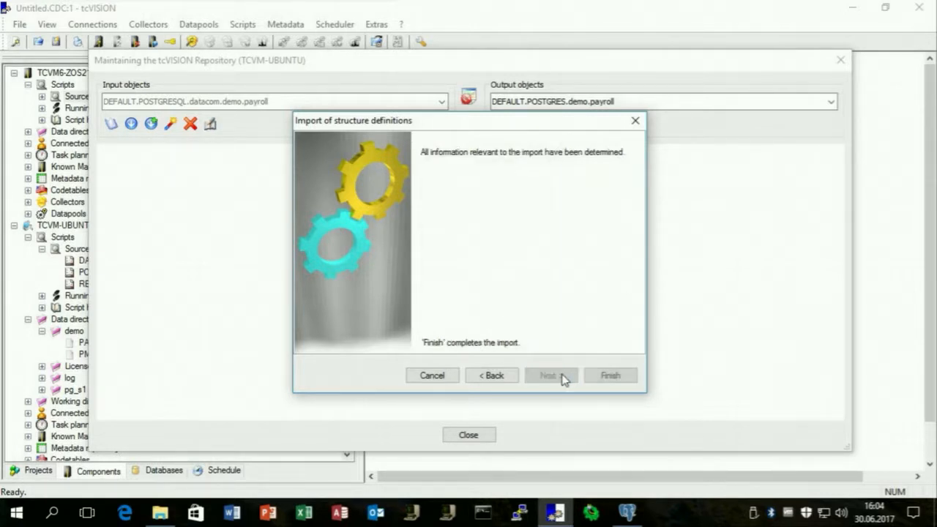
click(604, 379)
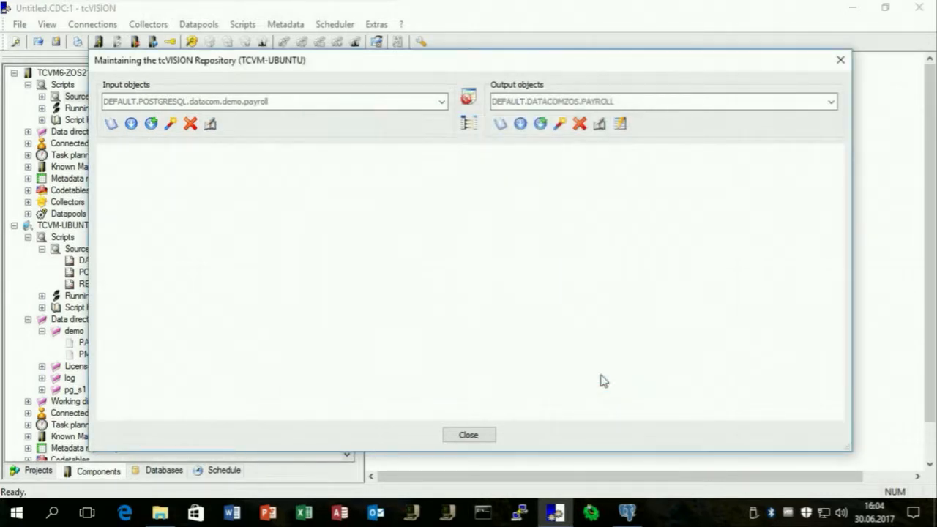
Auto-link all seven payroll fields to DEFAULT.DATACOMZOS.PAYROLL, commit the links, and close the repository.
click(131, 123)
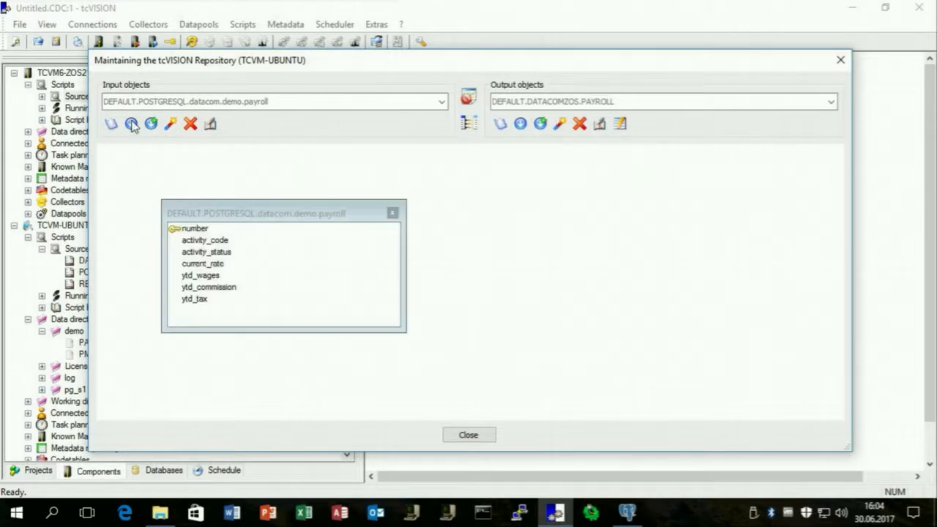
click(520, 123)
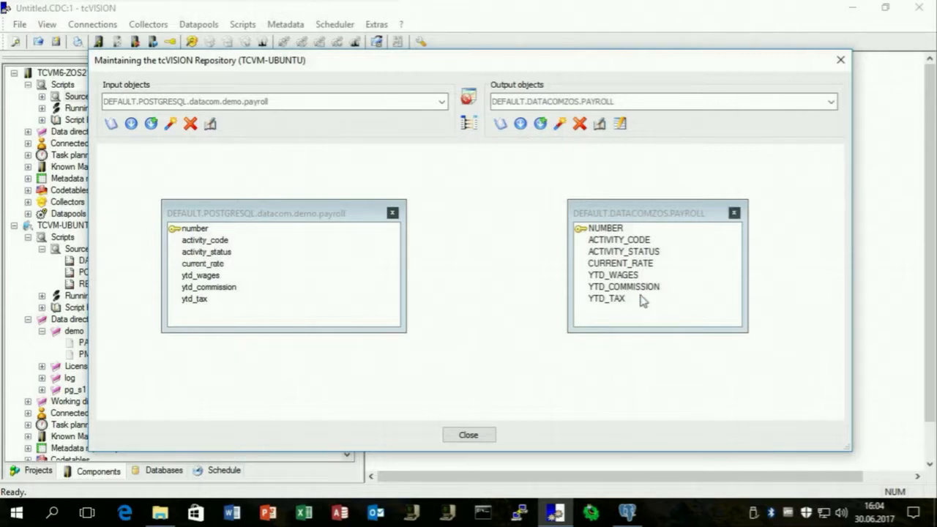
click(468, 125)
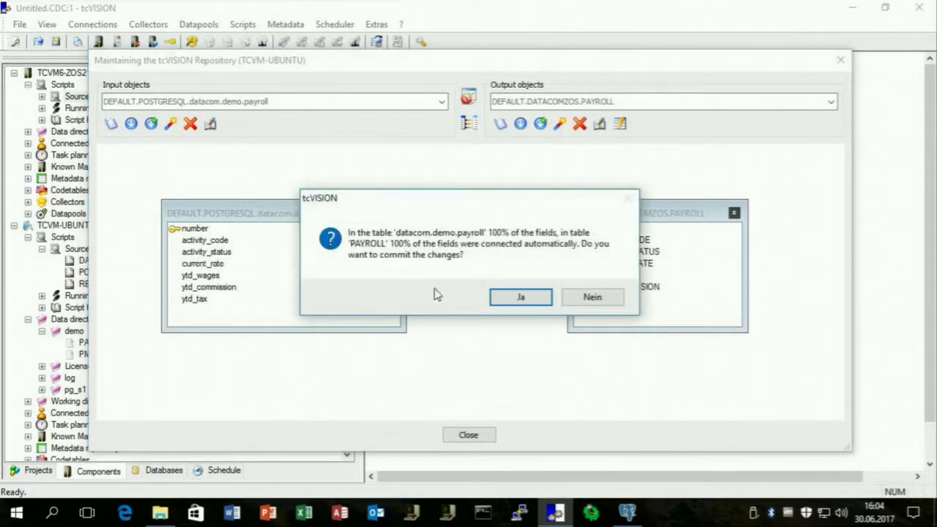
click(540, 299)
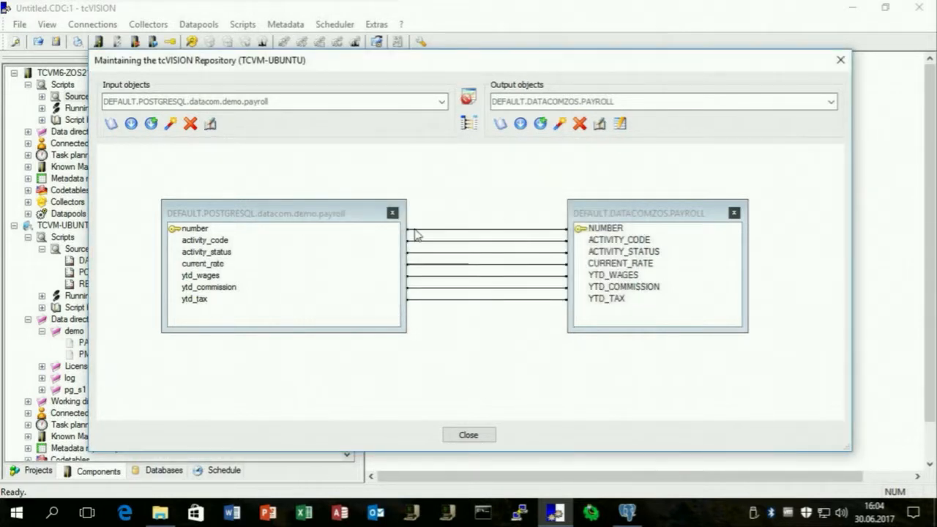
click(469, 435)
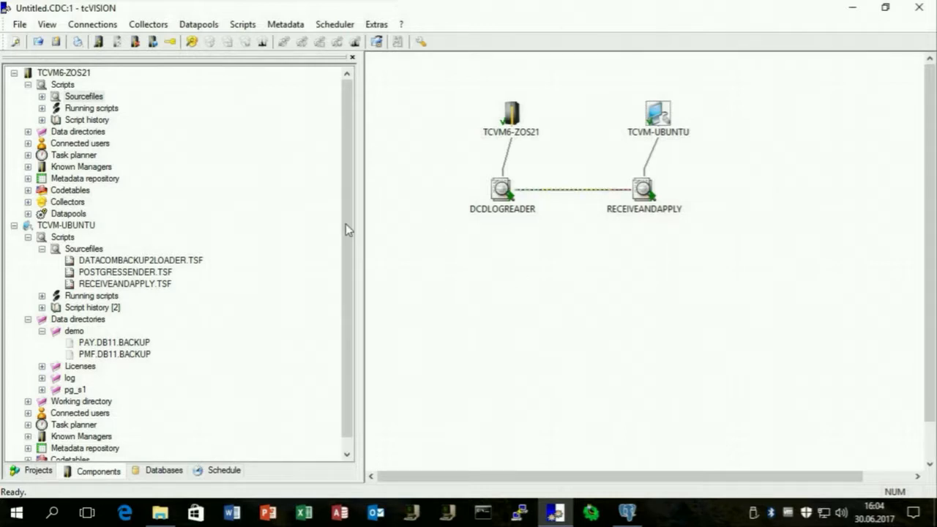
Create a new data script named POSTGRESREADER under the Ubuntu server's source files.
right_click(93, 249)
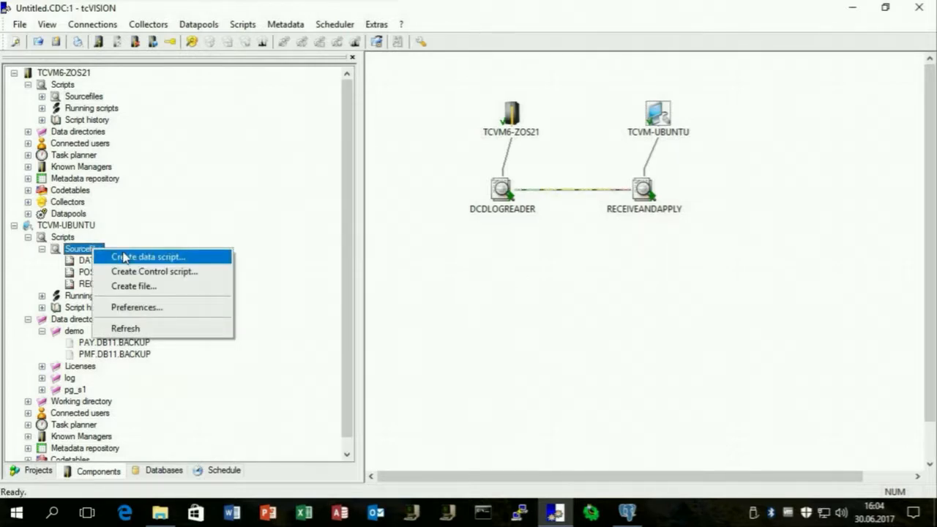
click(124, 257)
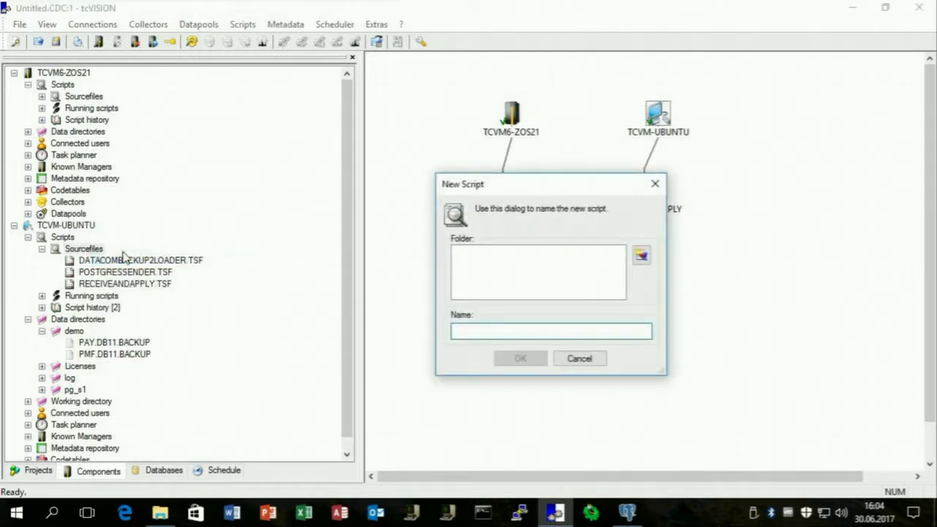
text(POSTGRESREADER)
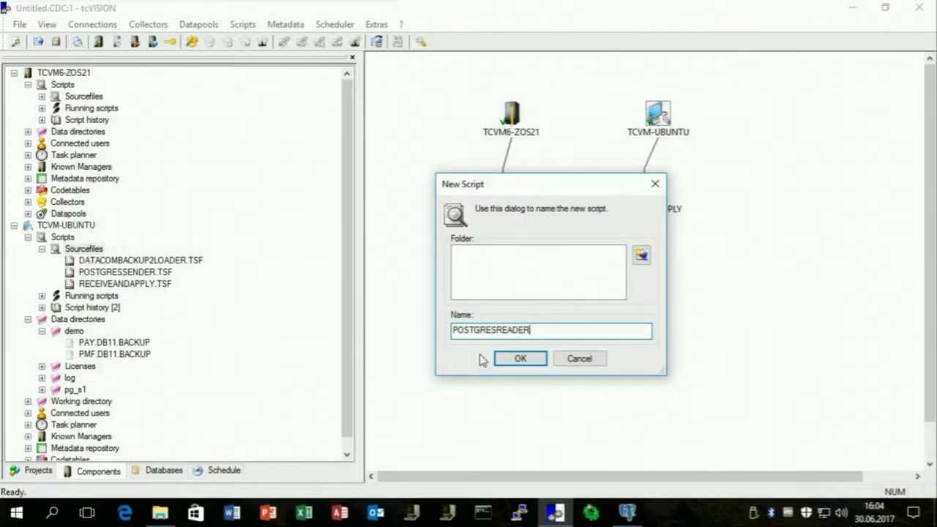
click(518, 358)
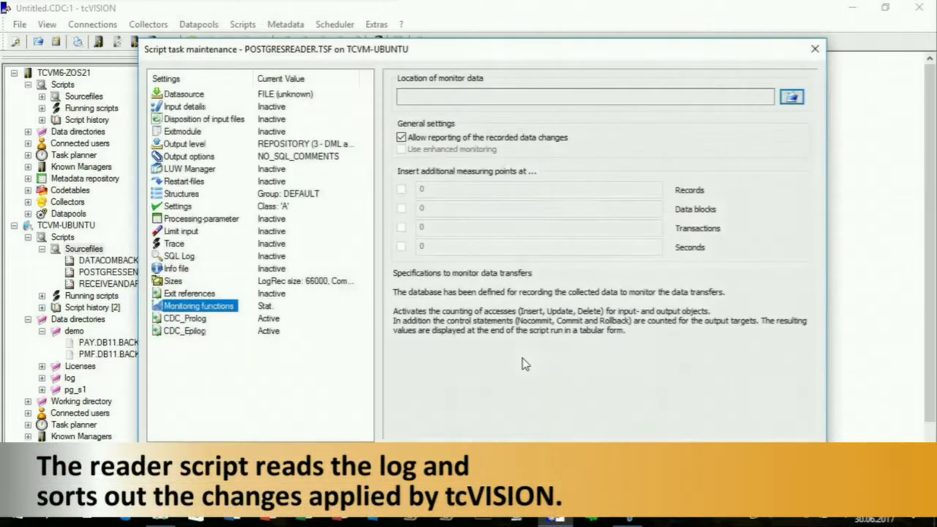
Set the data source to POSTGRESQL_LOGREADER and fill in the PostgreSQL connection string.
click(183, 95)
click(544, 85)
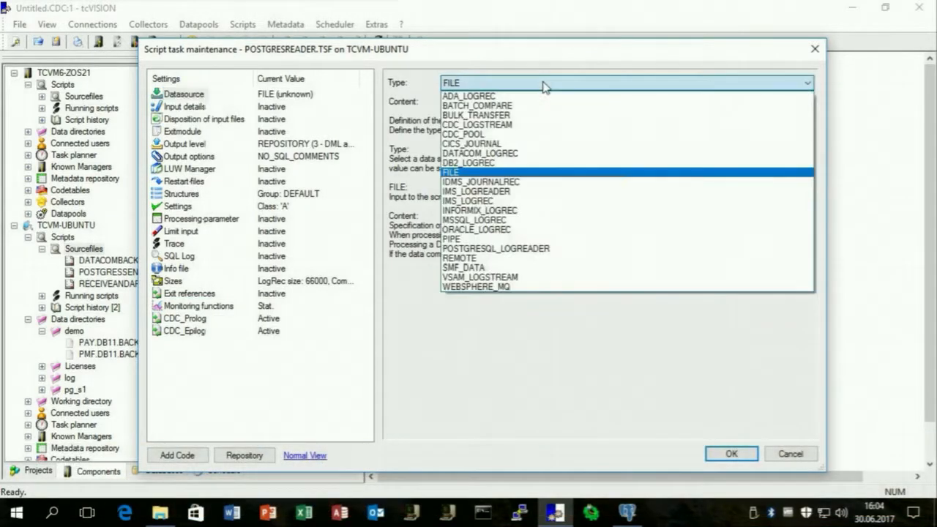
click(530, 248)
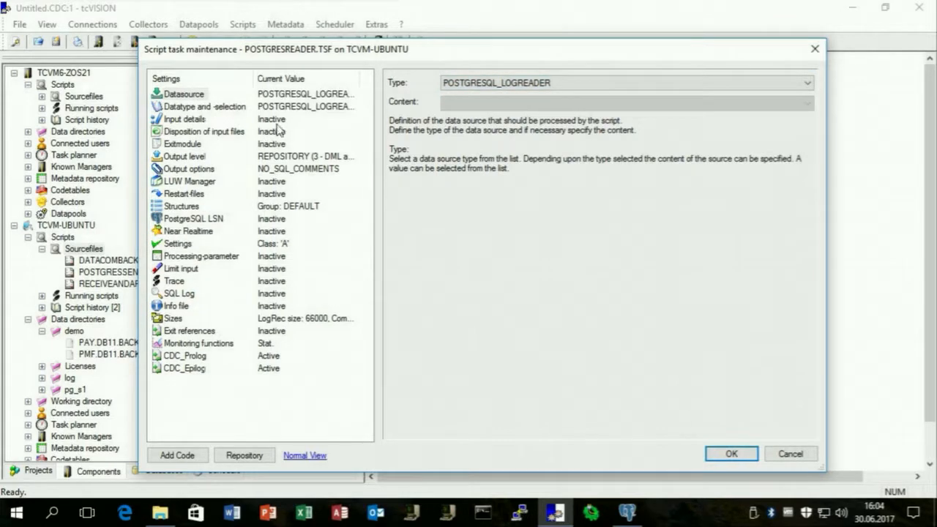
click(194, 122)
click(806, 84)
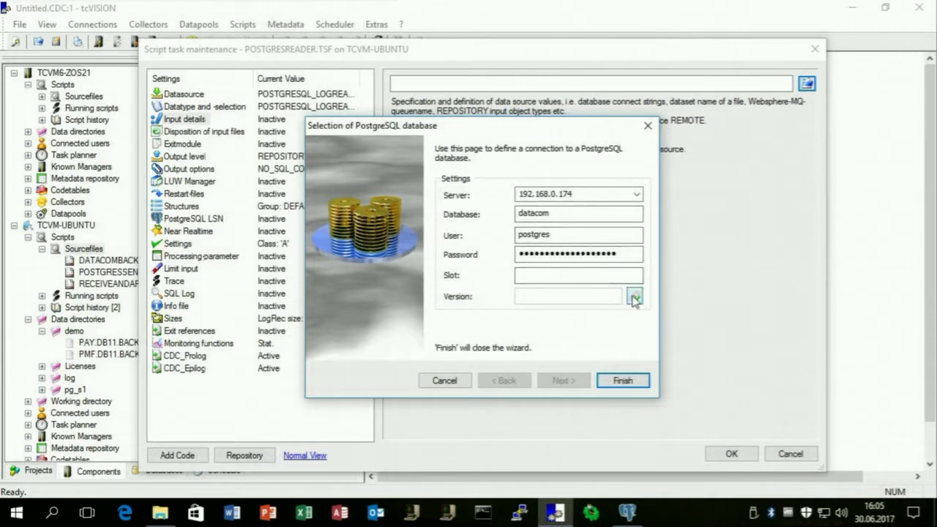
click(634, 297)
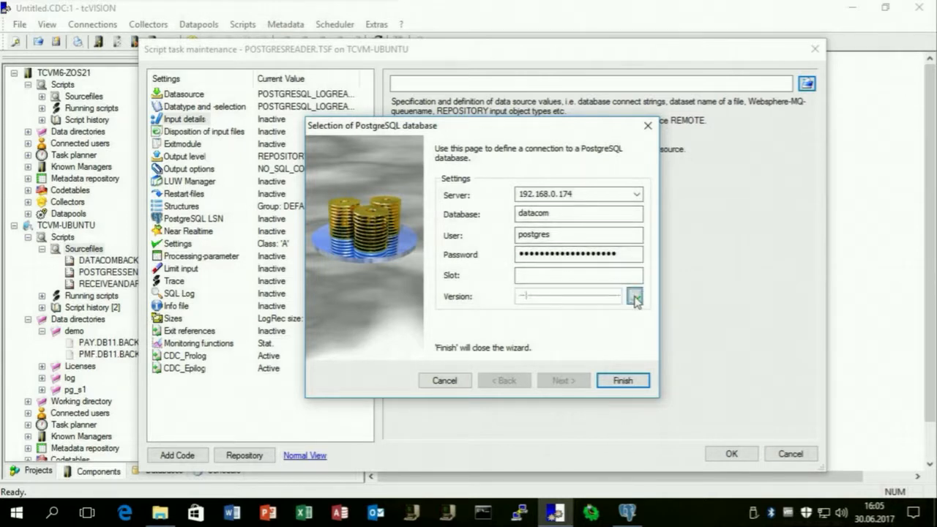
click(622, 381)
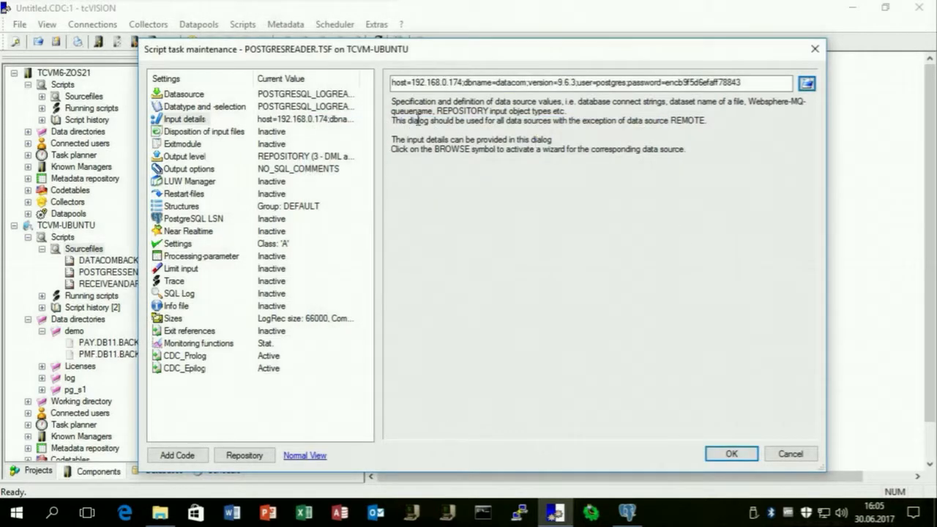
Set input disposition to Delete and output level 1 to before/after images processed as FILE.
click(207, 132)
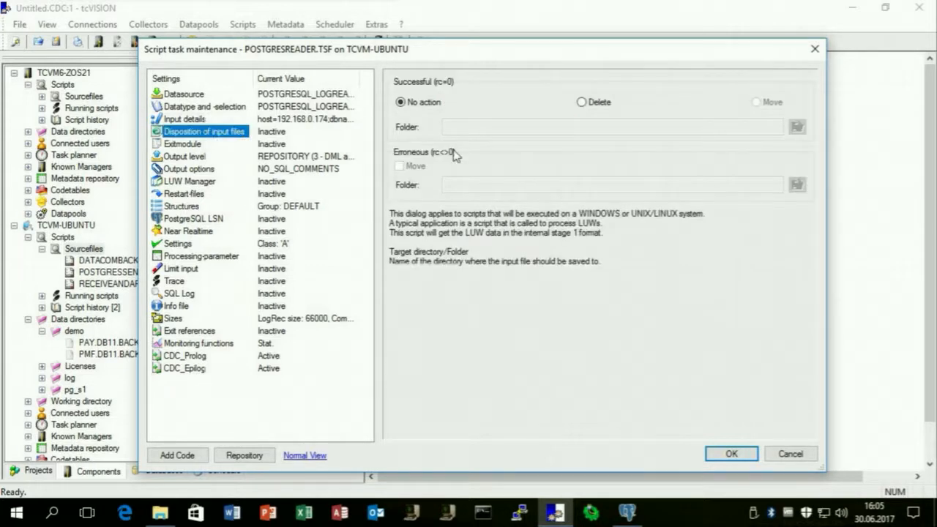
click(583, 103)
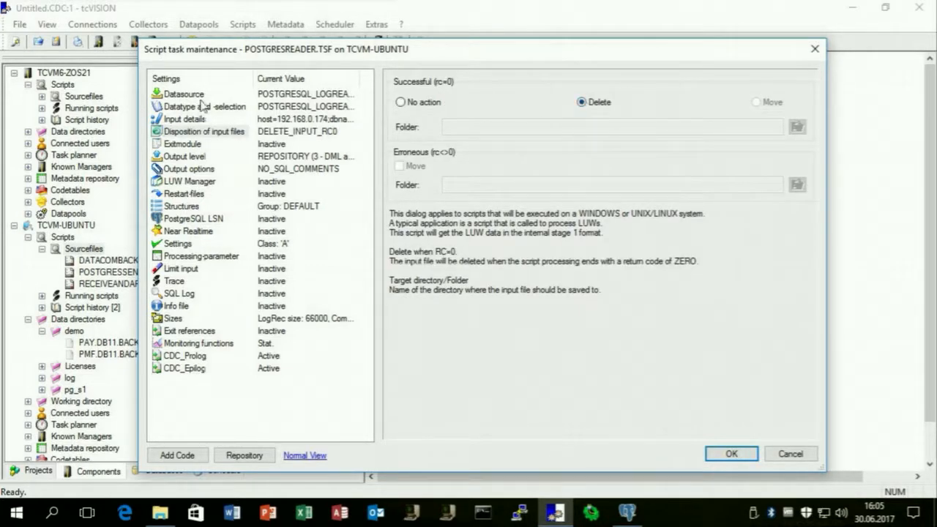
click(187, 160)
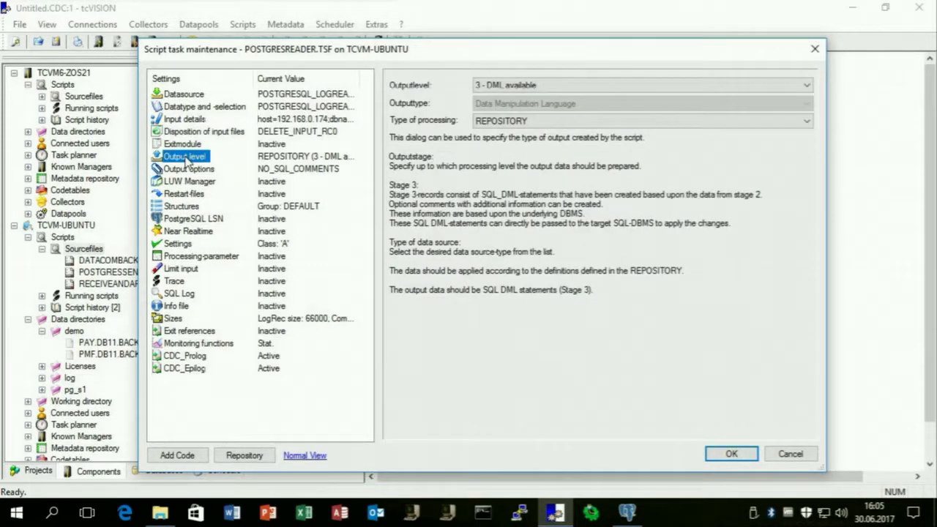
click(607, 85)
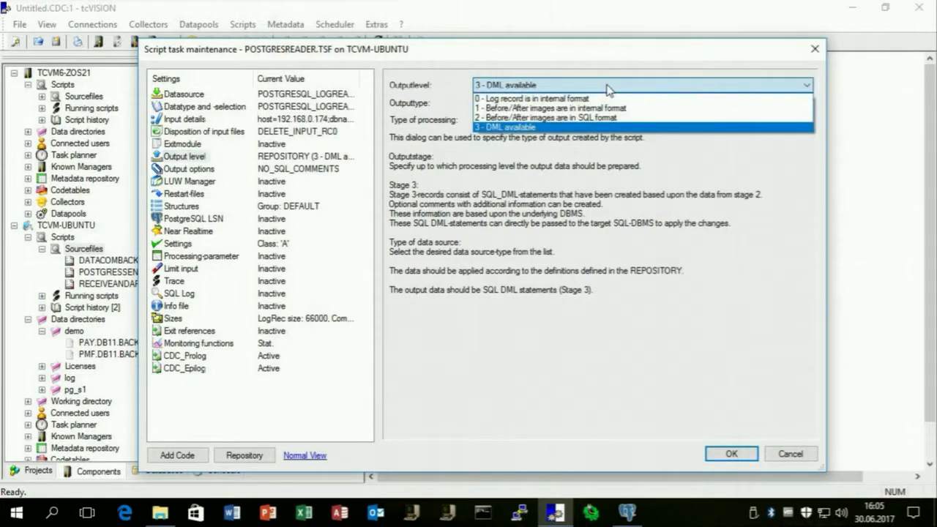
click(575, 105)
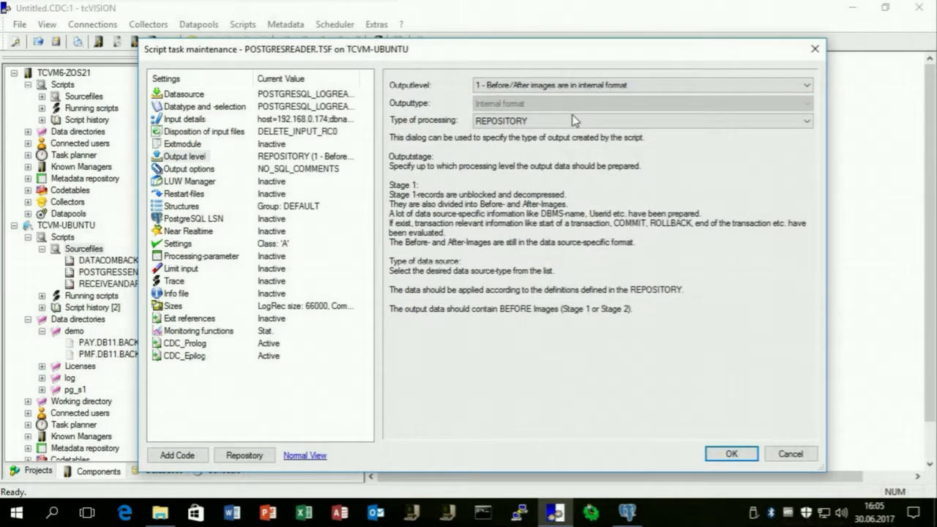
click(573, 120)
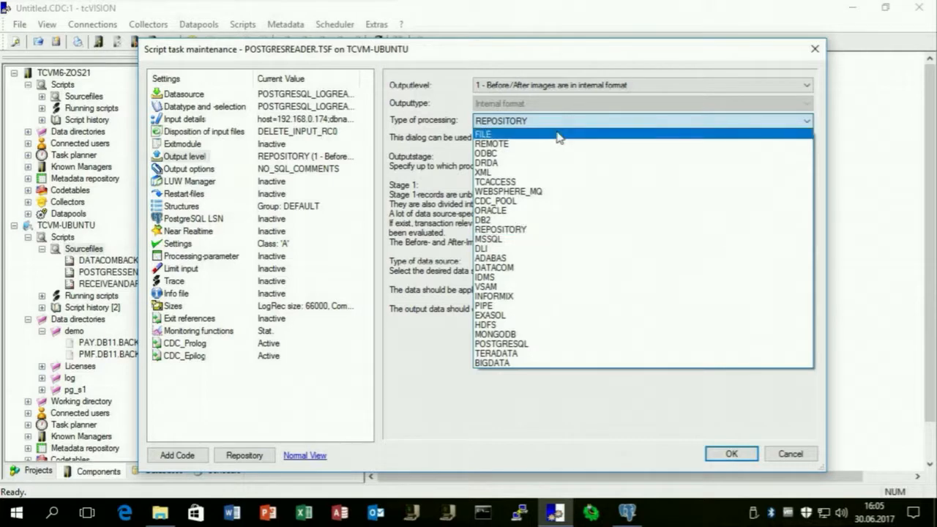
click(559, 135)
Set the output file path to pg_s1/<timestamp_utc>.s1.
click(196, 169)
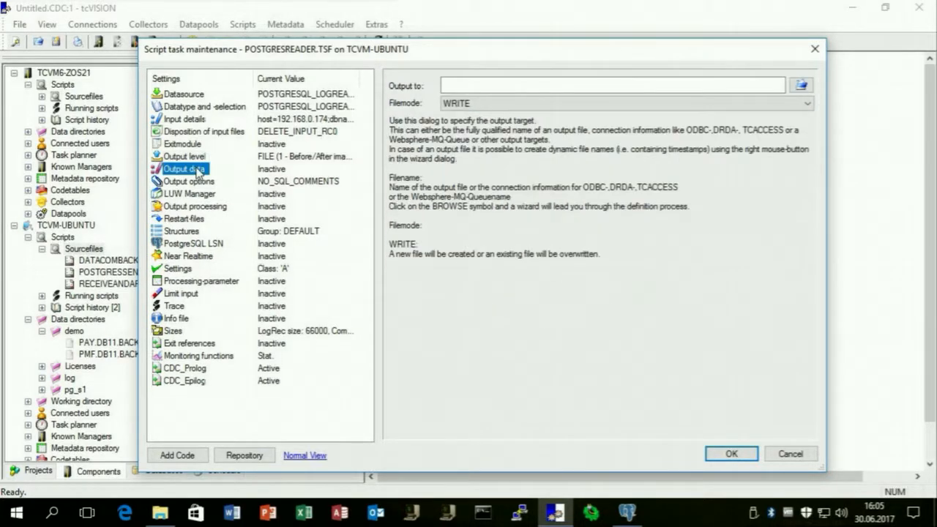
click(801, 85)
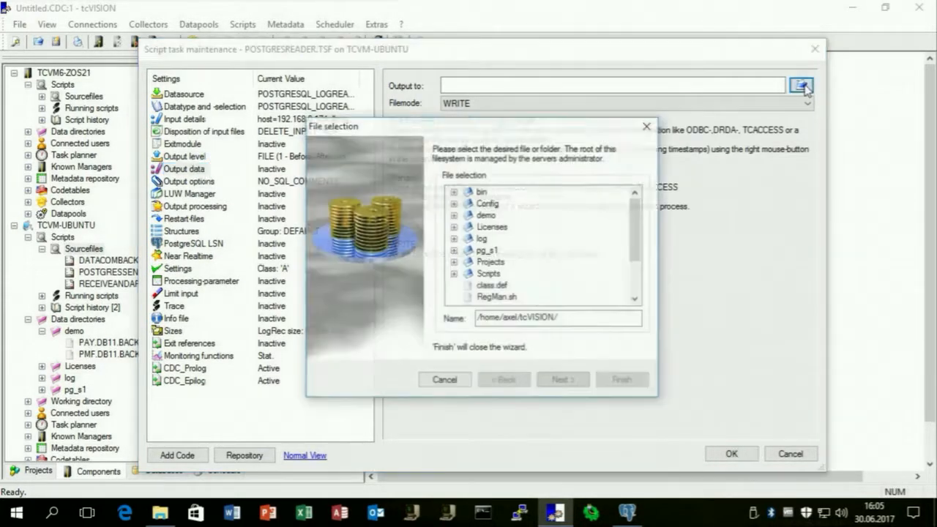
click(486, 250)
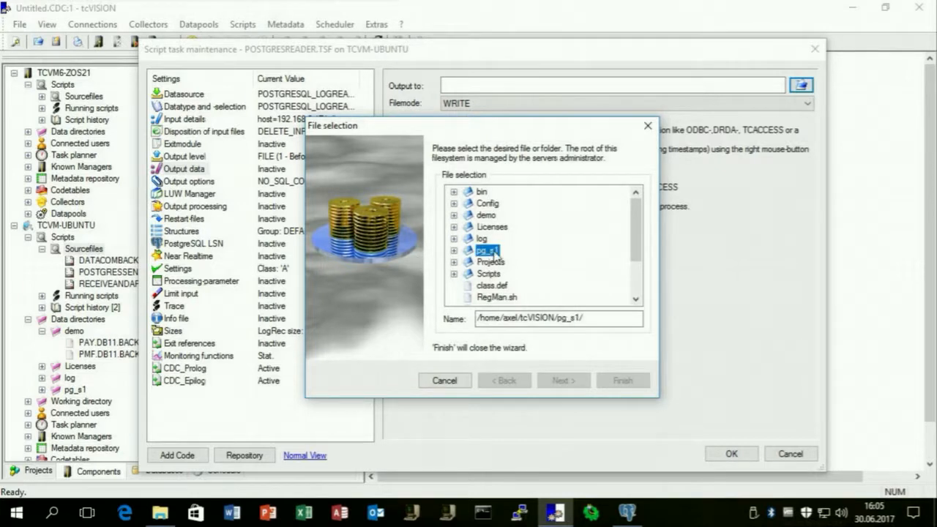
click(598, 318)
right_click(598, 318)
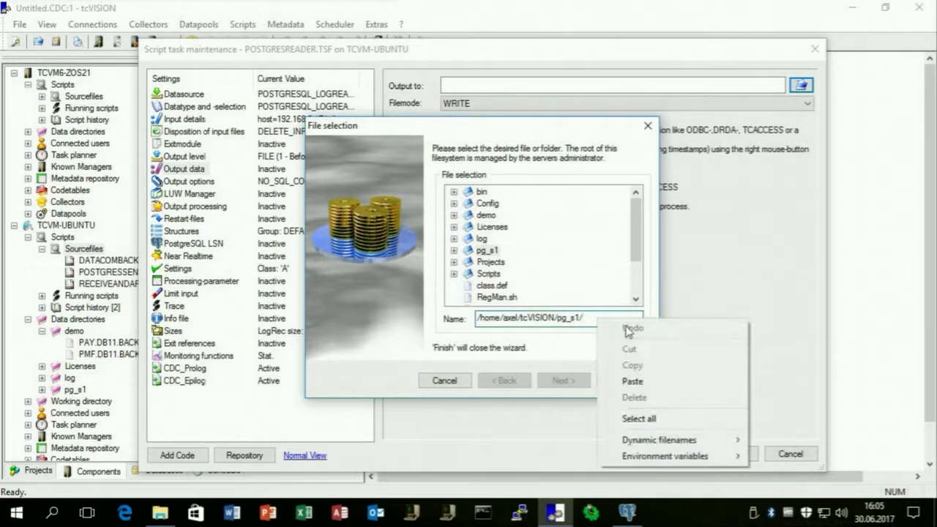
mouse_move(658, 440)
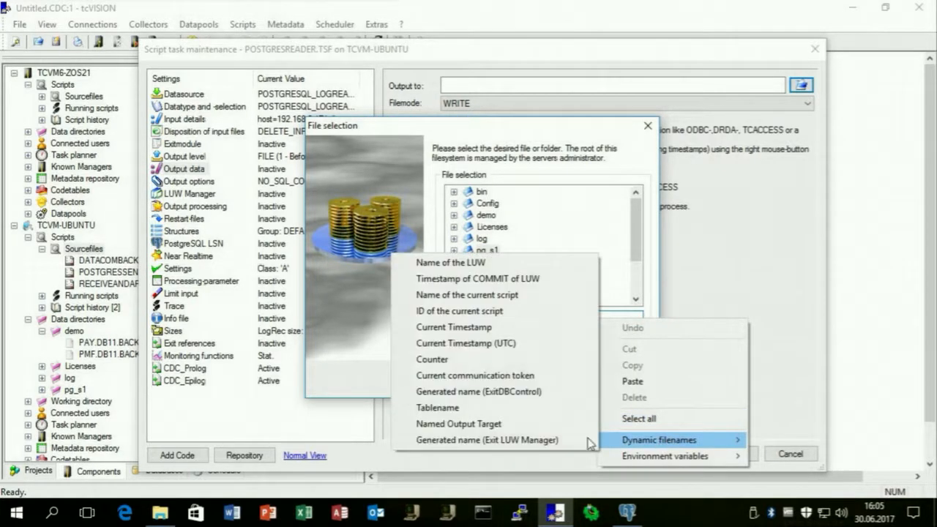
click(525, 343)
text(.s1)
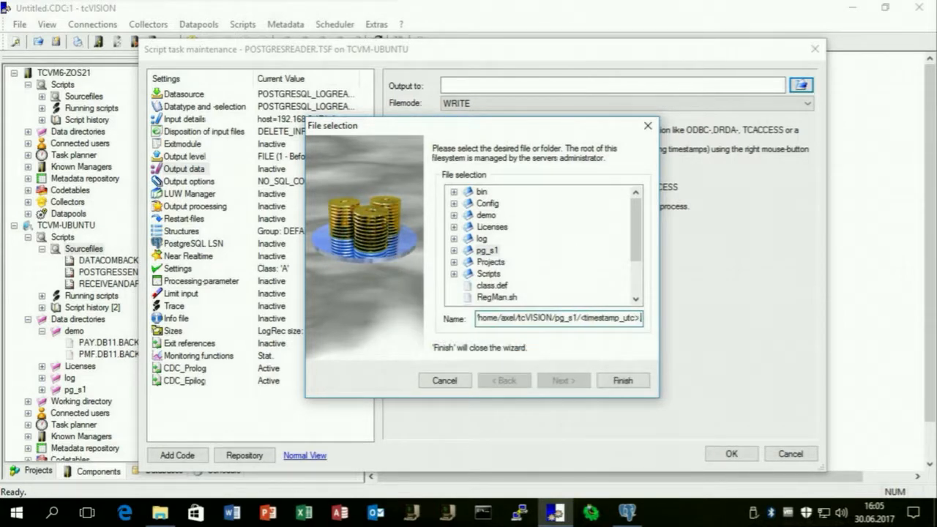
click(623, 380)
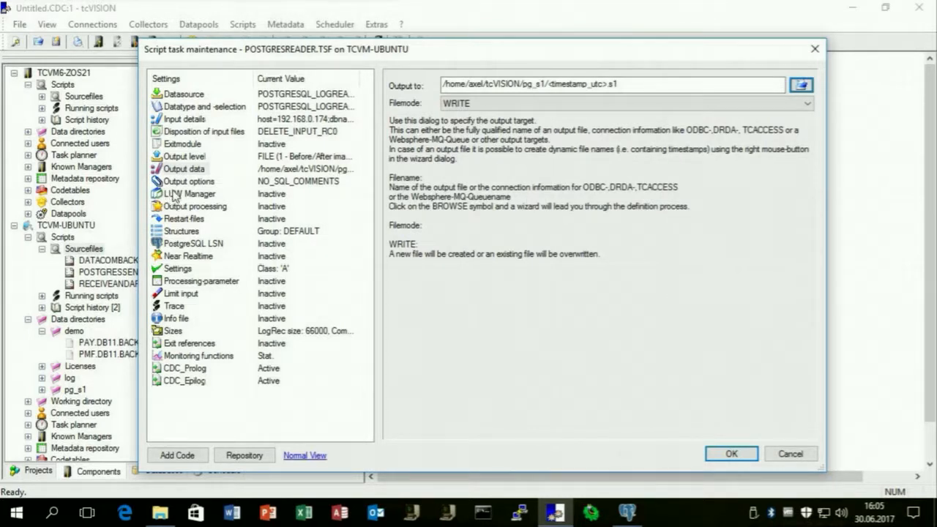
click(178, 194)
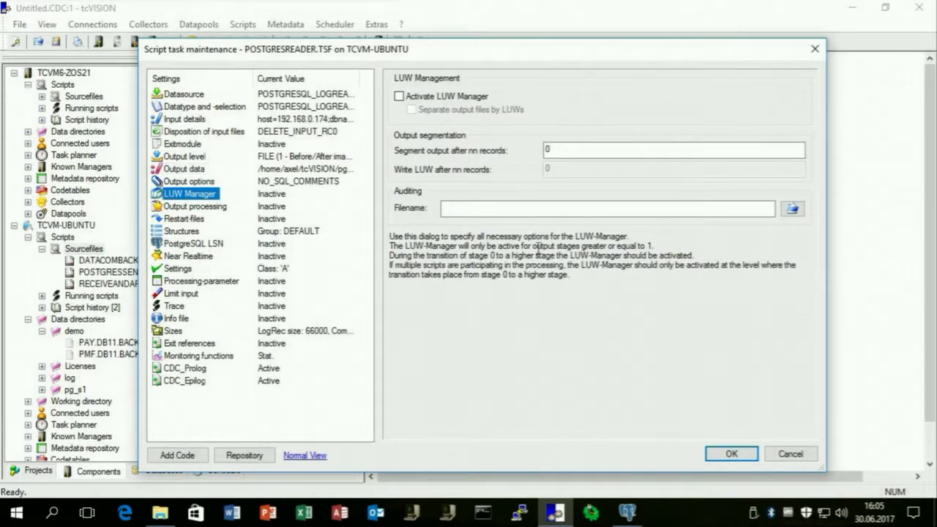
Activate the LUW Manager with one output file per LUW, enable restart information, and save the script.
click(450, 98)
click(442, 111)
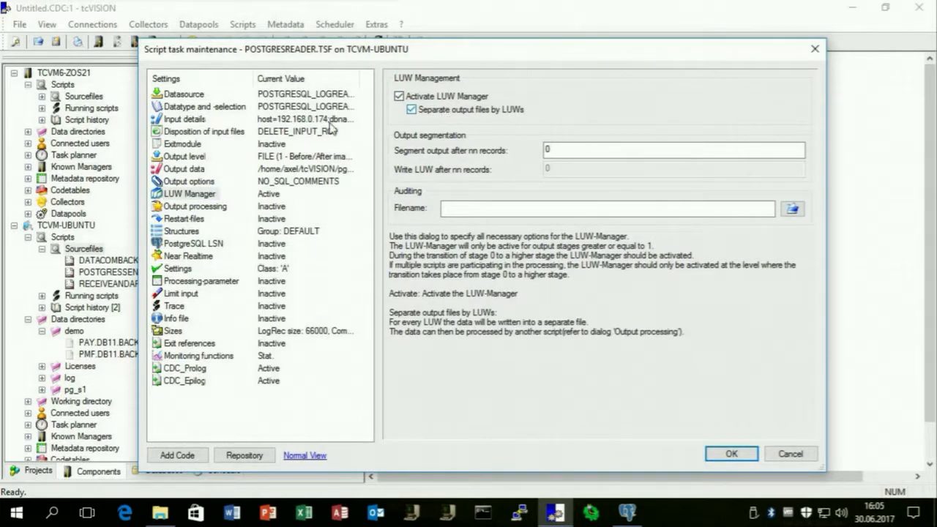
click(196, 223)
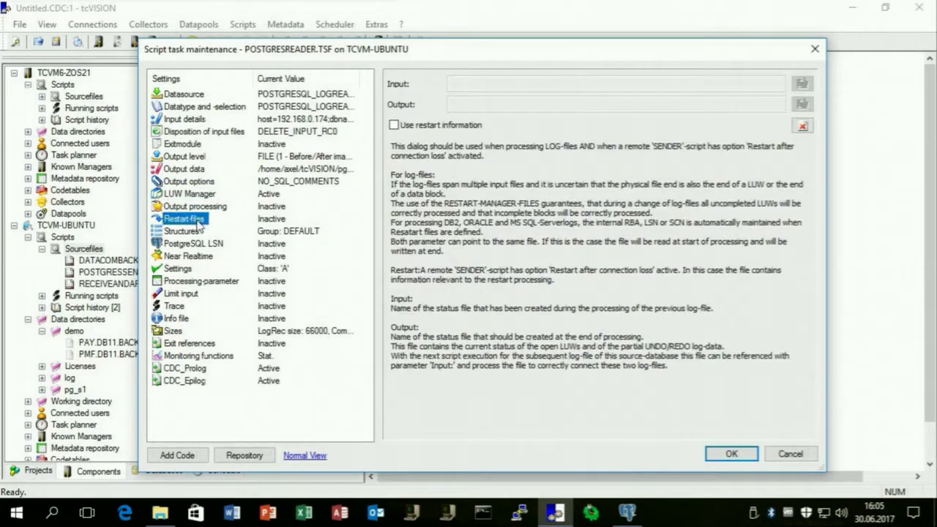
click(395, 127)
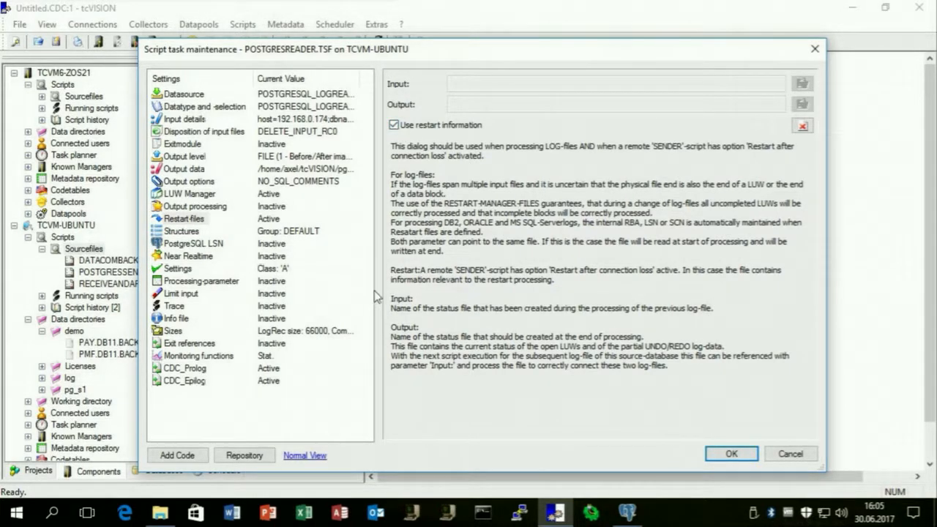
click(731, 454)
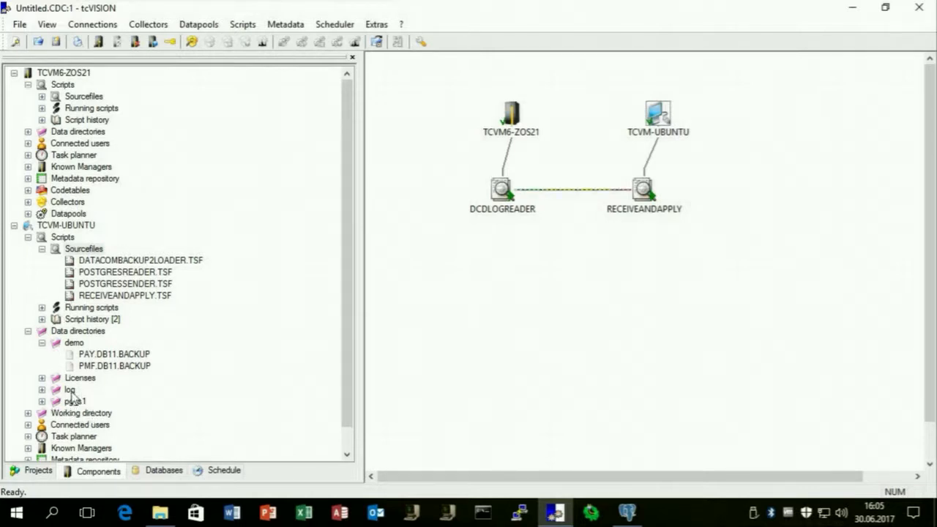
Review POSTGRESSENDER.TSF's input path, output level and remote output to DCDRECEIVER.TSF.
right_click(150, 286)
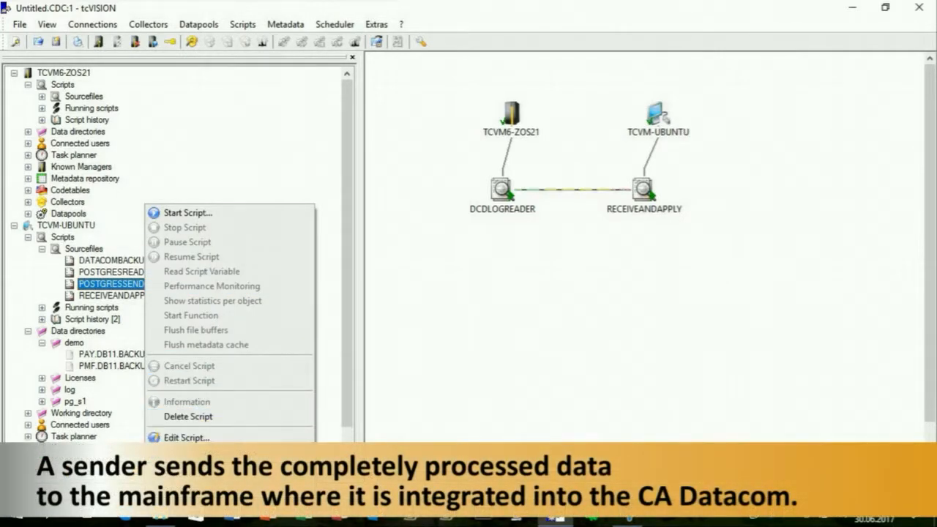
click(220, 452)
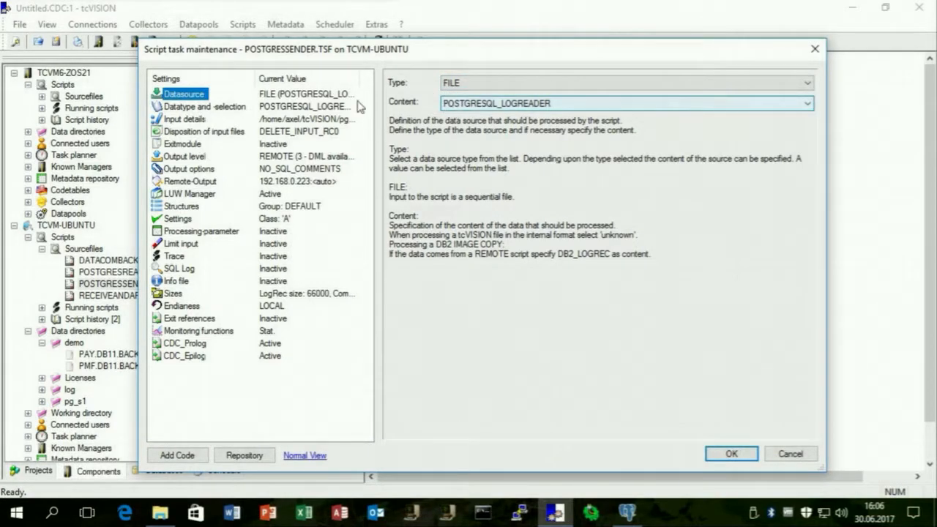
click(203, 121)
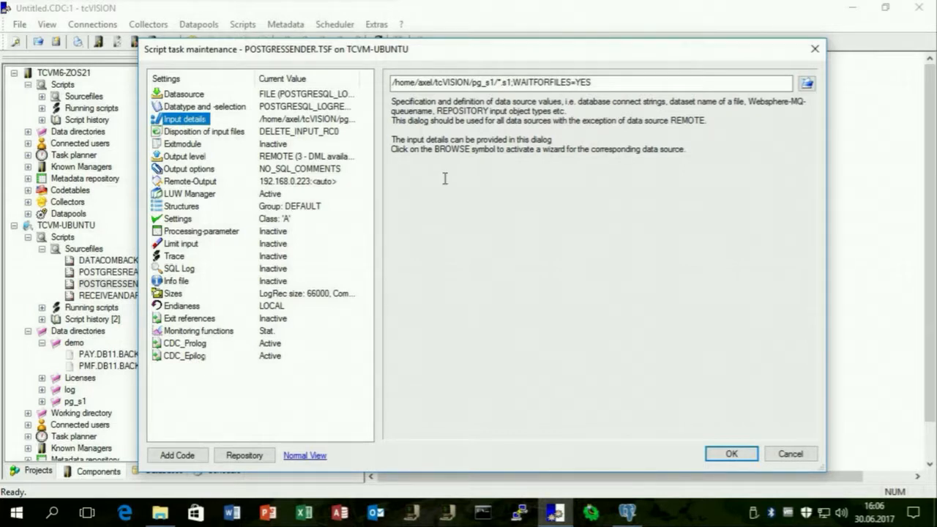
click(189, 158)
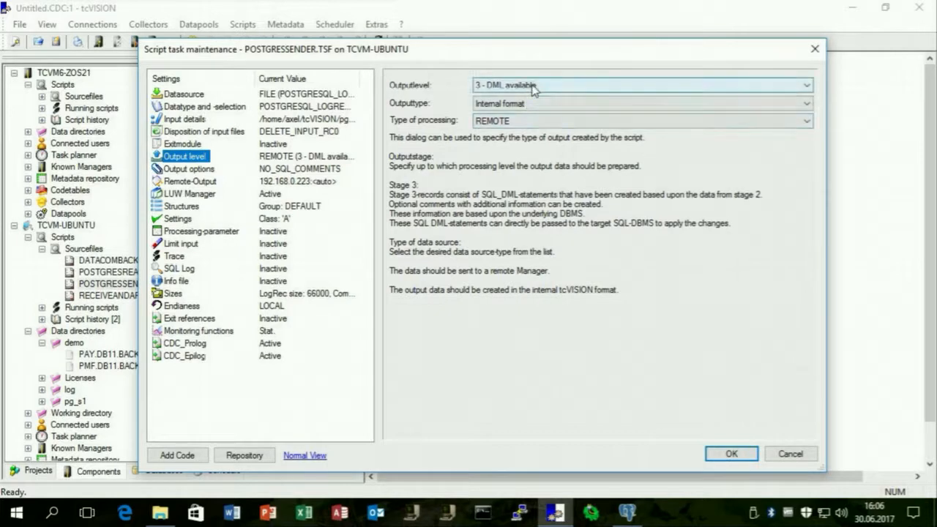
click(208, 182)
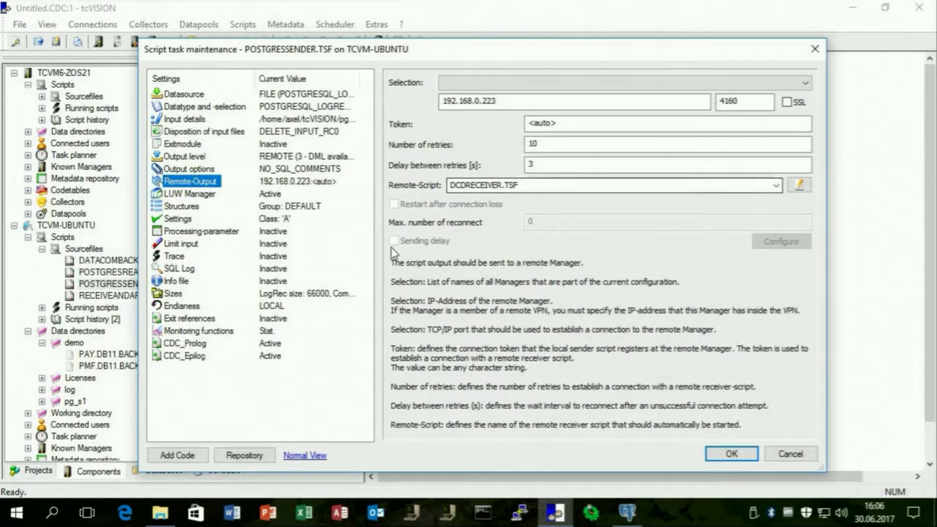
click(728, 453)
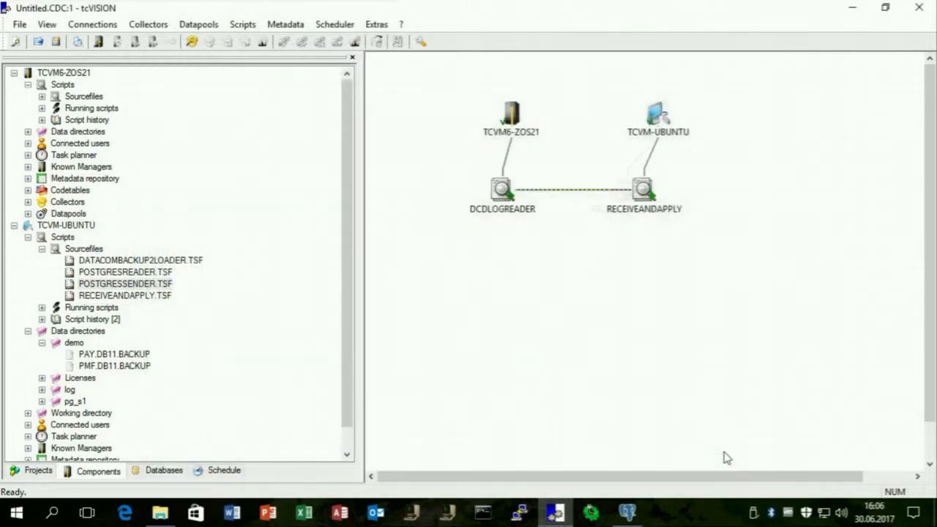
Start the POSTGRESREADER.TSF script.
click(150, 273)
right_click(150, 273)
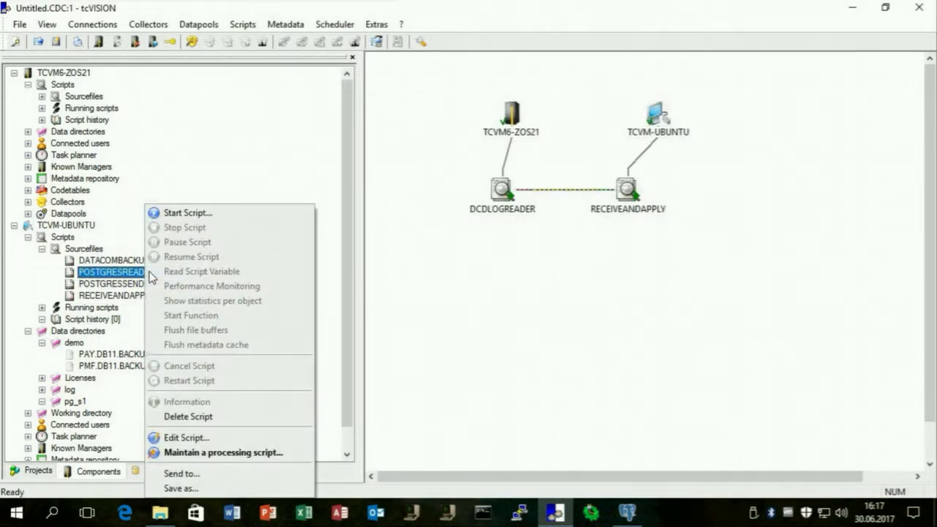
click(201, 213)
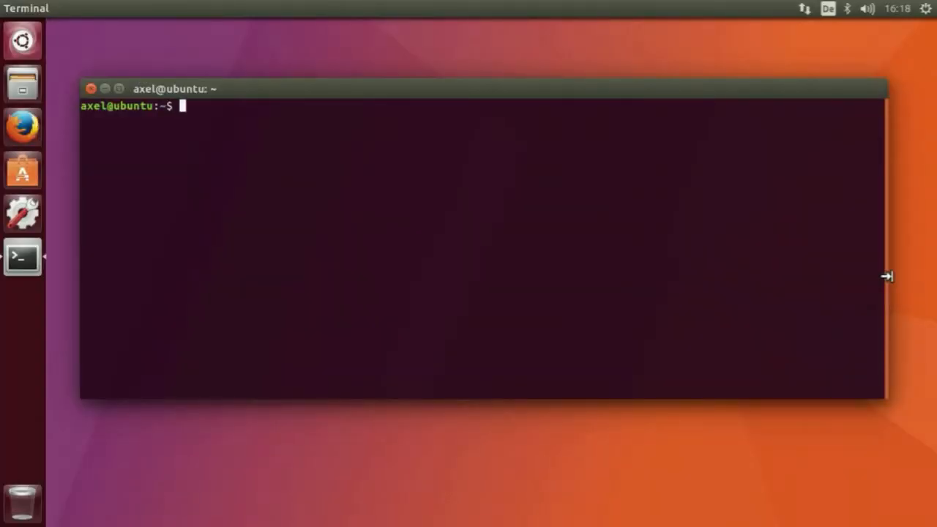
Switch to the postgres user, start psql and connect to the datacom database.
text(sudo su - postgres)
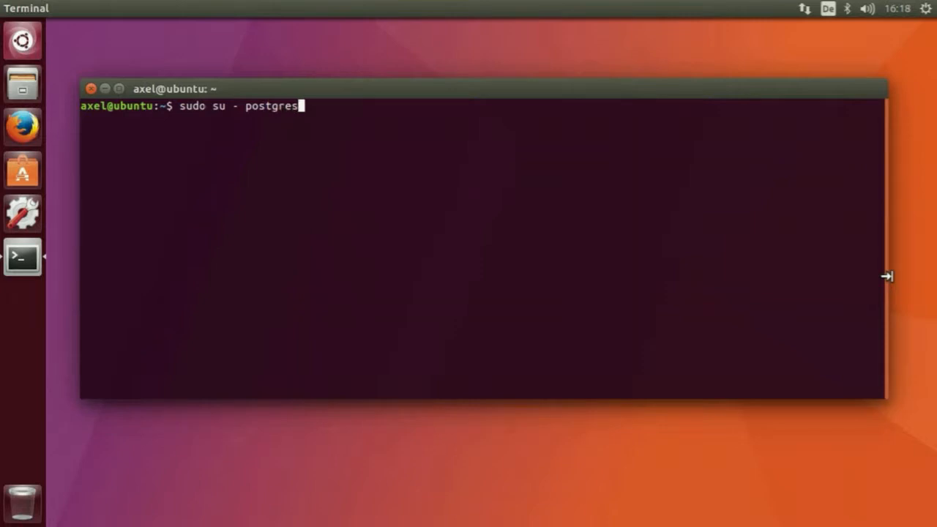
key(Return)
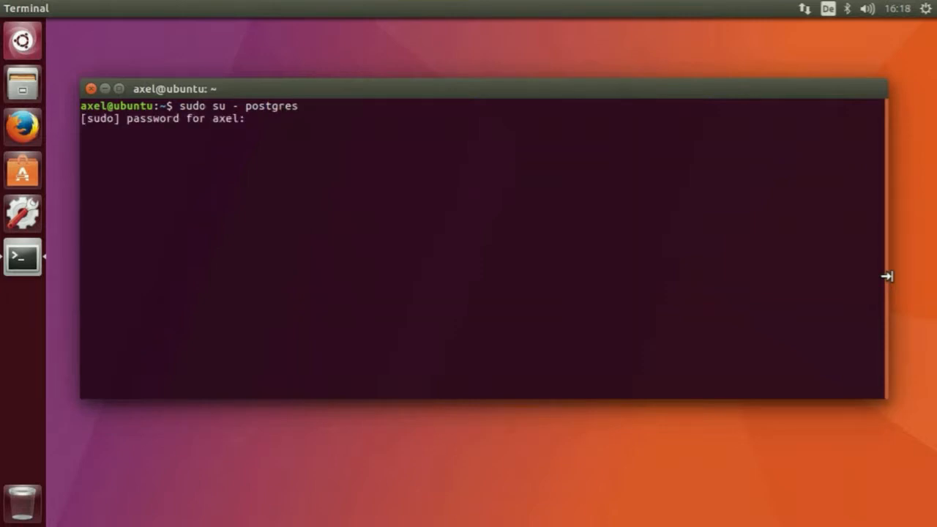
key(Return)
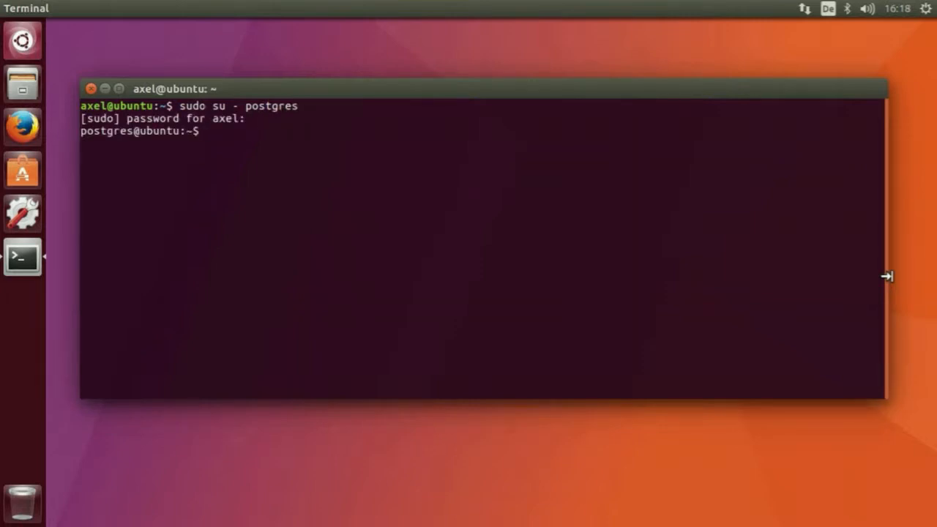
text(psql)
key(Return)
text(\c datacom)
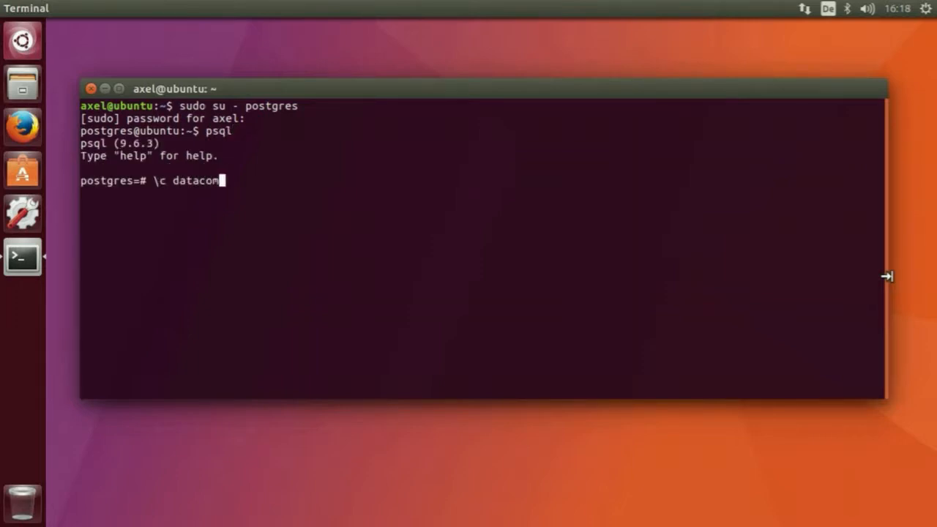
key(Return)
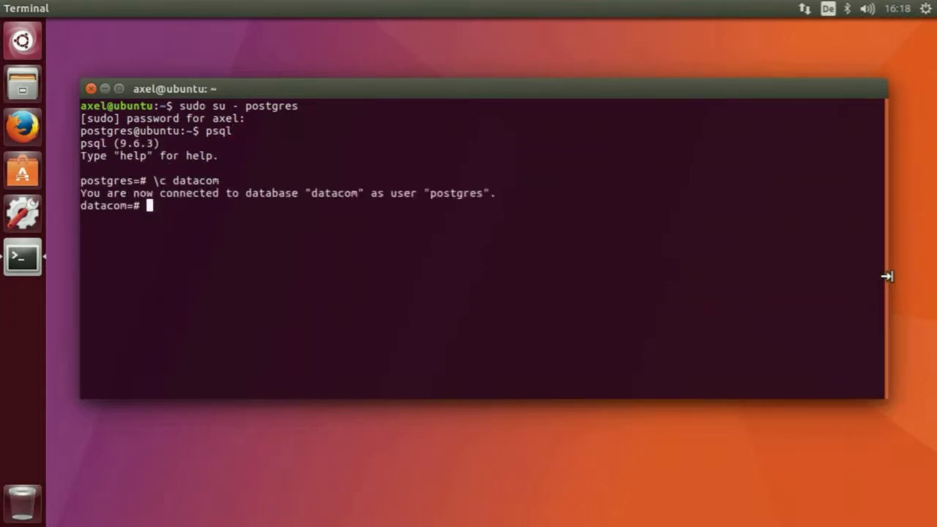
List demo.payroll rows with number < 5, halve their current_rate, and re-run the select to confirm.
text(select * from )
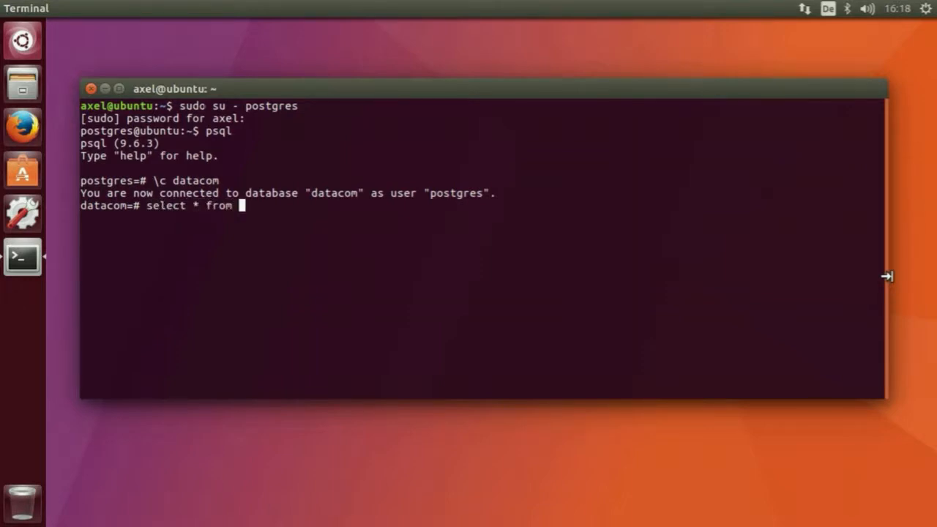
text(demo.pay)
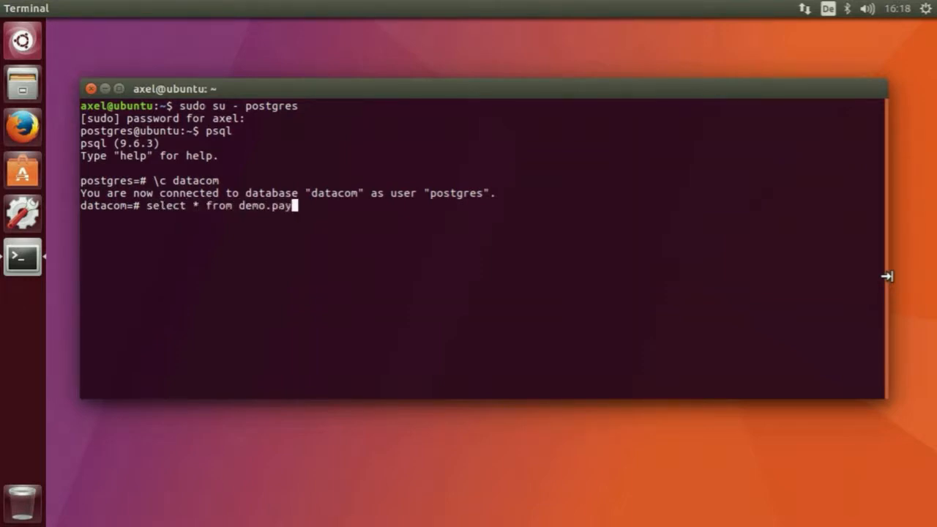
text(roll where )
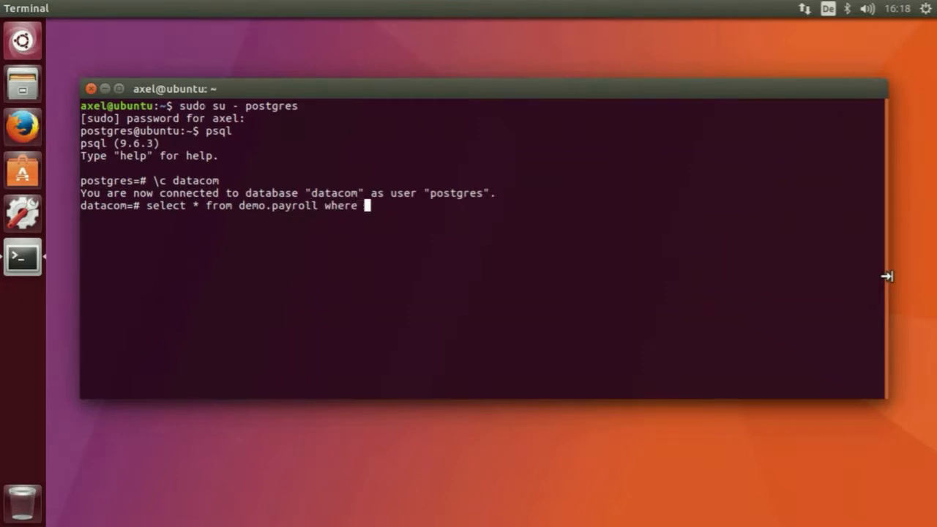
text(number < 5)
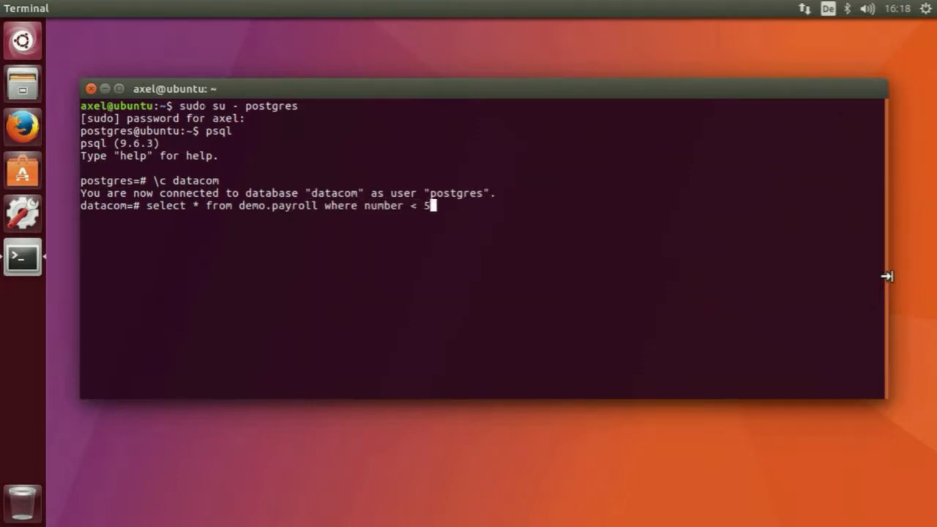
text(;)
key(Return)
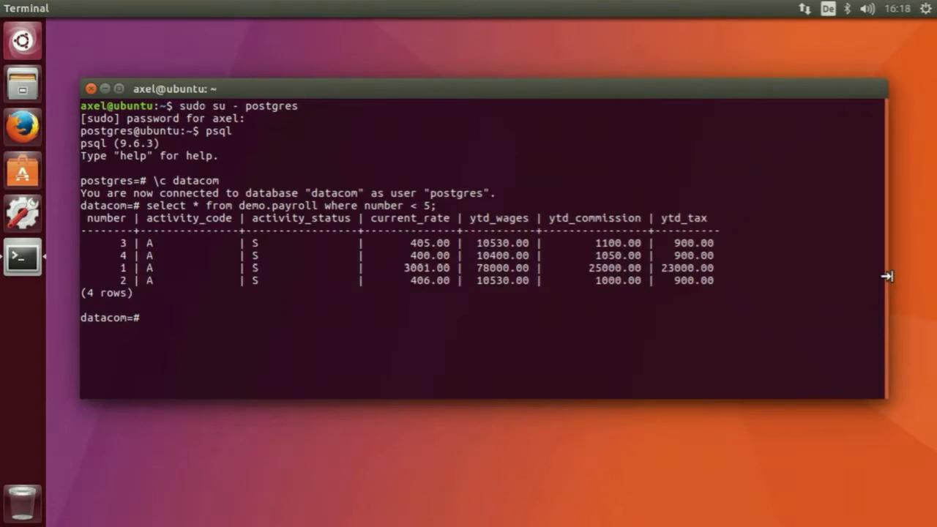
text(update demo.payroll set current_rate = current_rate / 2 where number < )
text(5;)
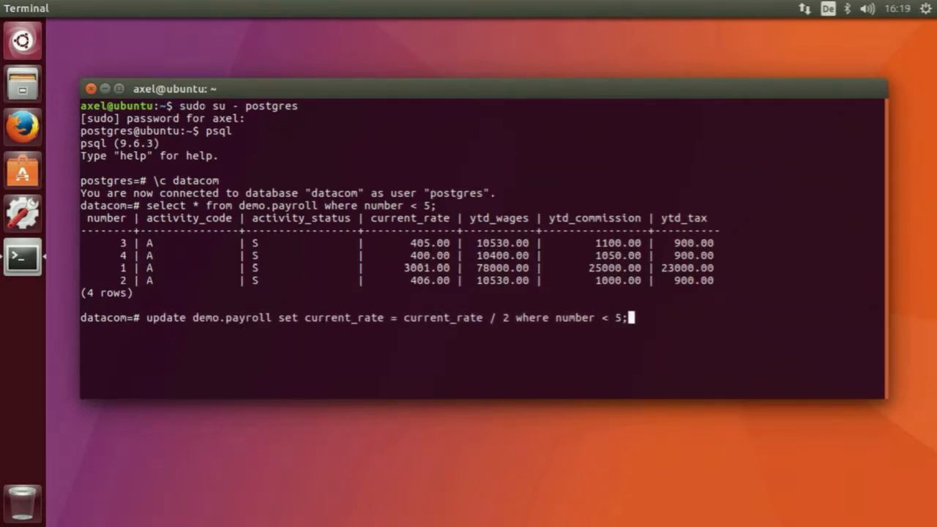
key(Return)
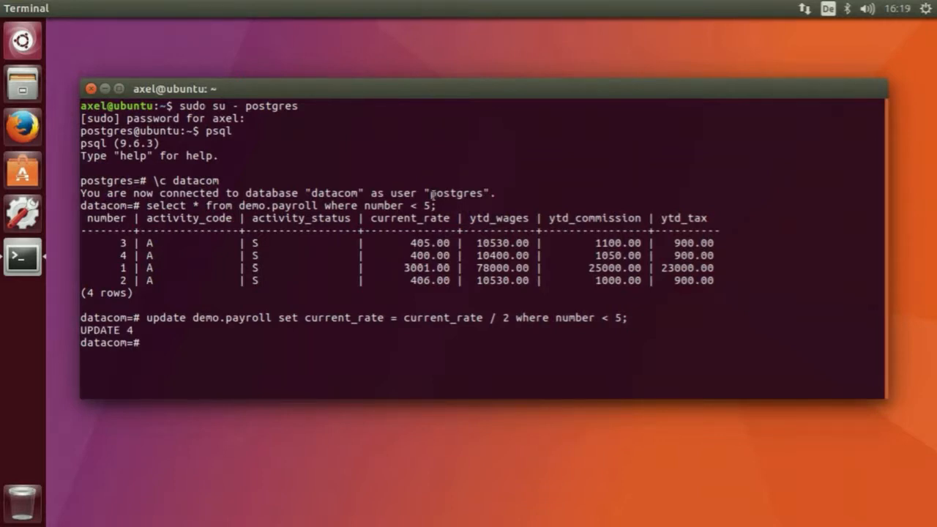
drag(147, 206, 435, 207)
middle_click(435, 206)
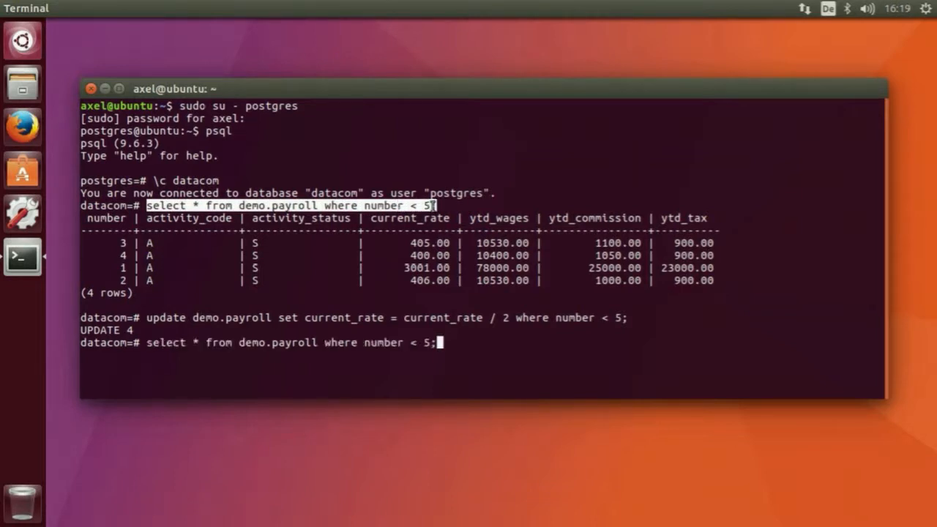
key(Return)
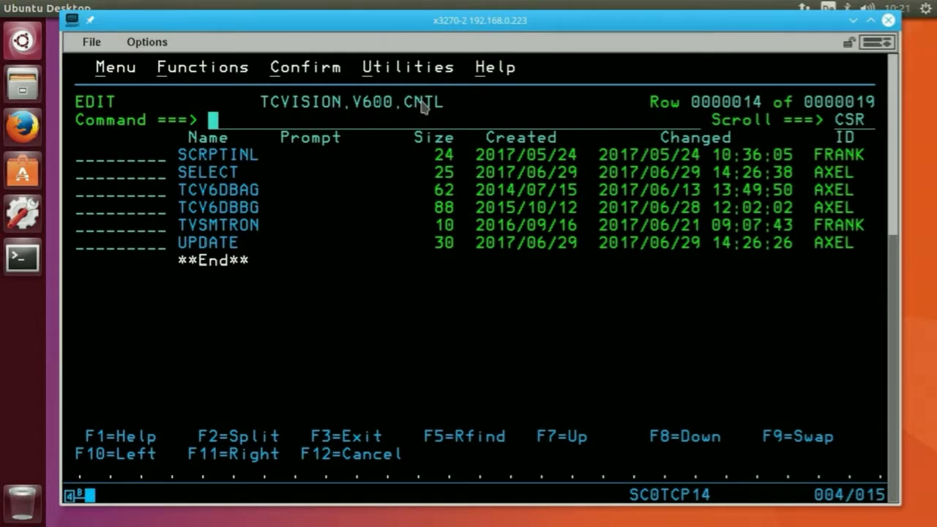
Submit member SELECT from the TCVISION.V600.CNTL list as a batch job.
key(Tab)
key(Tab)
key(Tab)
key(Tab)
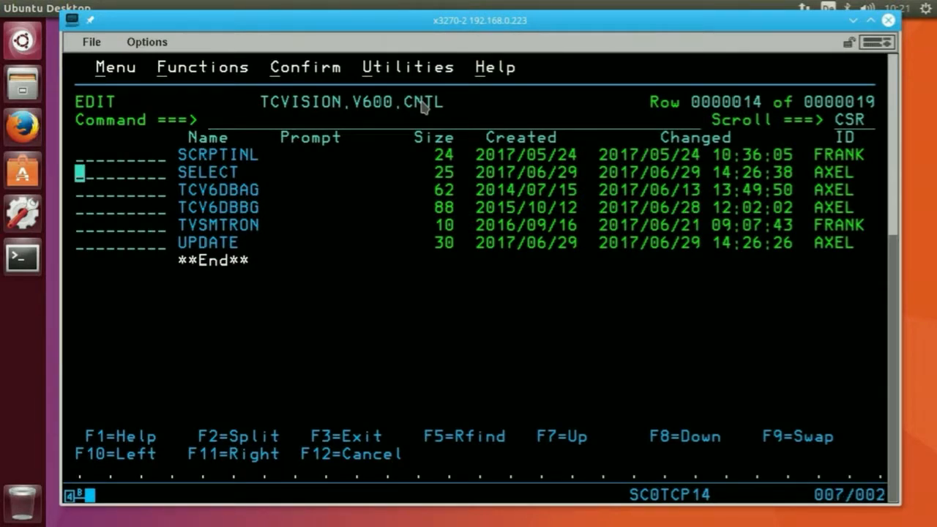
text(sub)
key(Return)
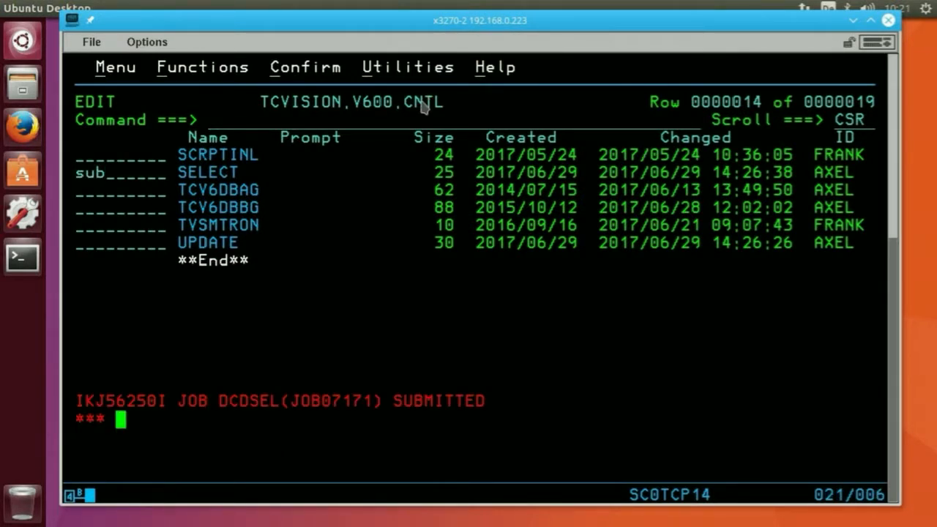
key(Return)
Show the DCDSEL job output in SDSF and scroll to the end, showing the halved rate +001500,50.
key(F9)
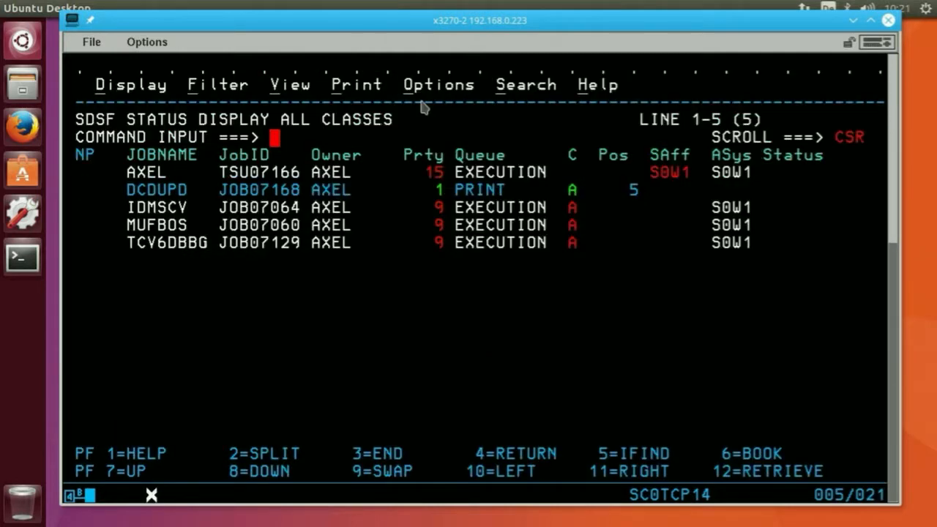
key(Return)
key(Tab)
key(Tab)
text(s)
key(Return)
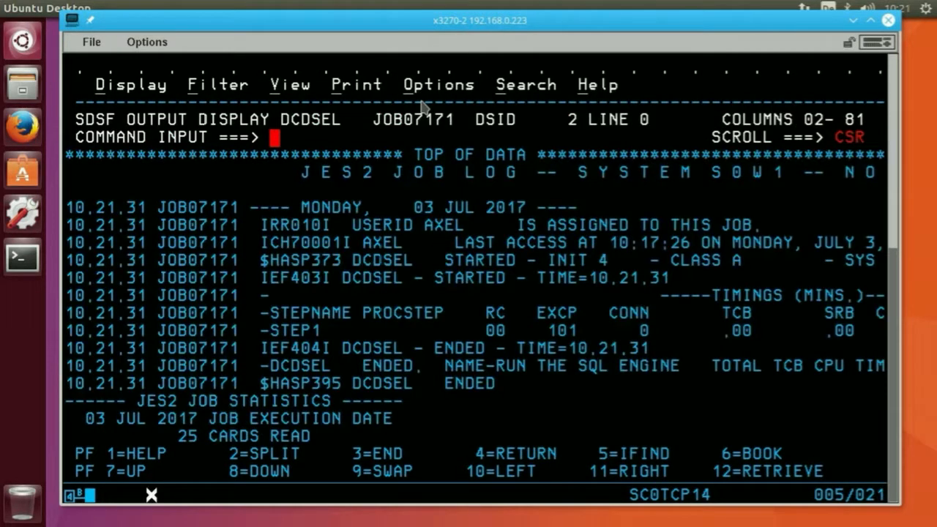
key(F8)
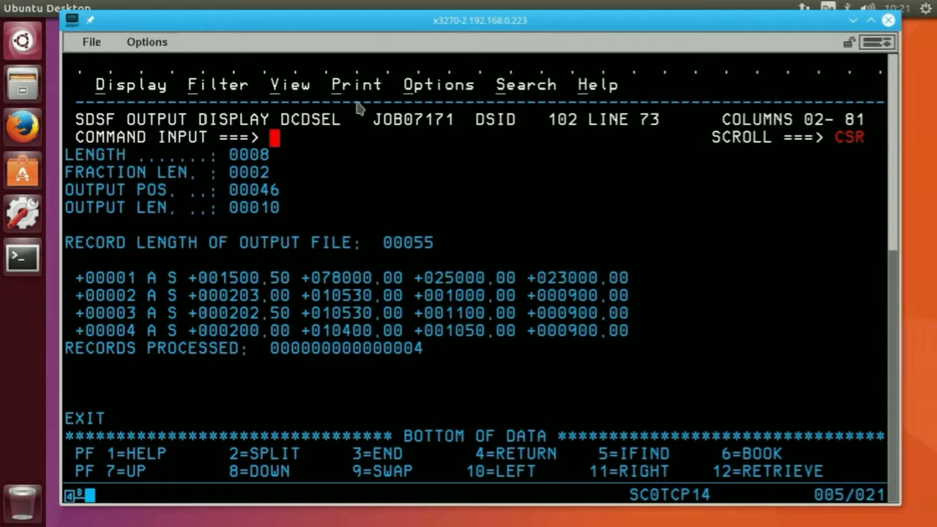